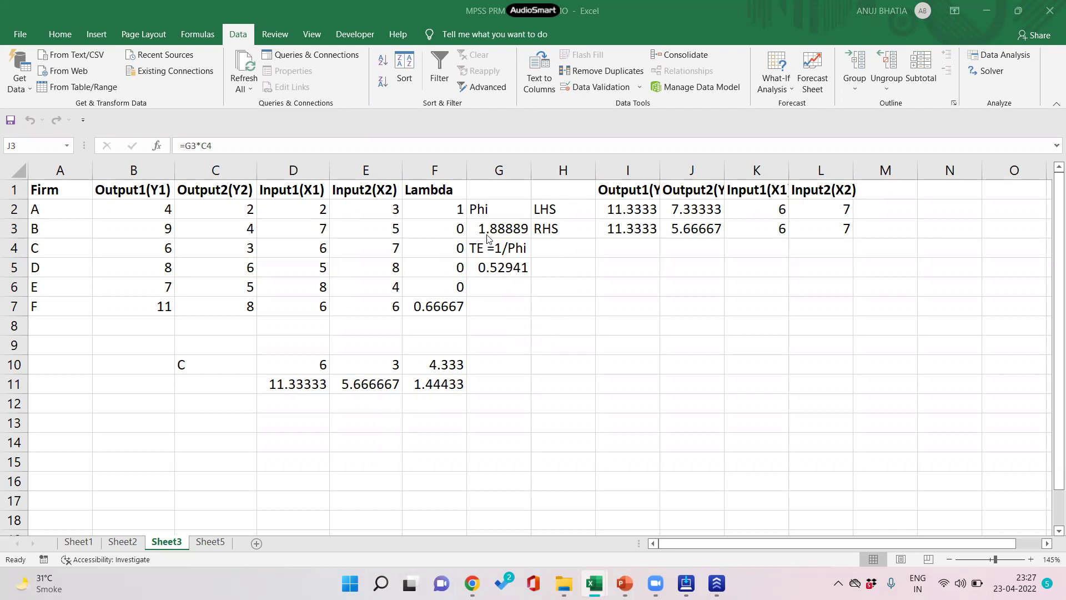
Step: Inspect Sheet3's Output2 LHS SUMPRODUCT and RHS formulas against firm C's value and Phi
key("F2")
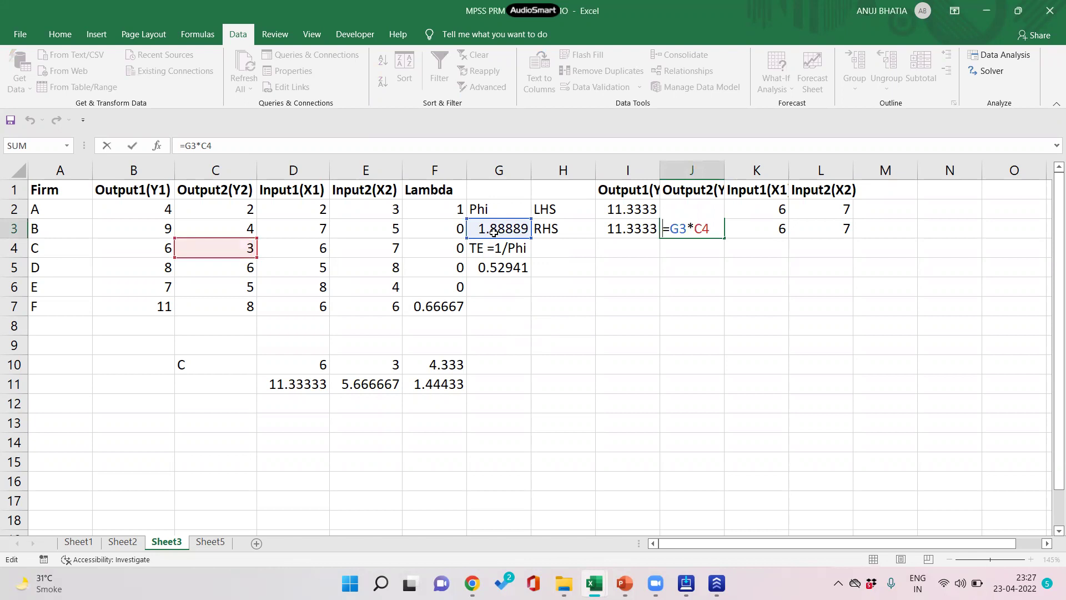
key("Escape")
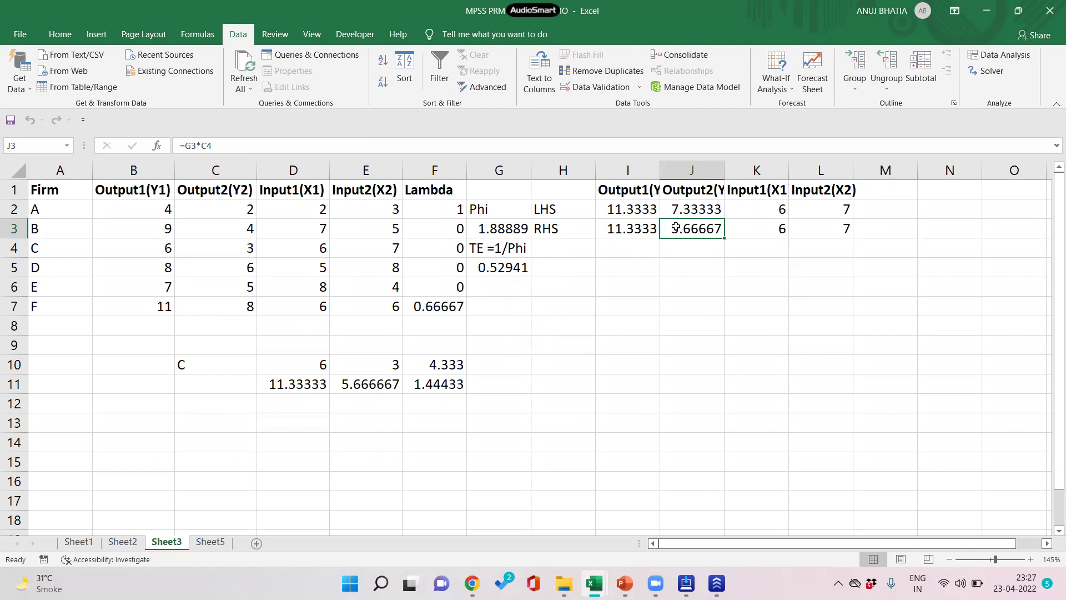
left_click(226, 243)
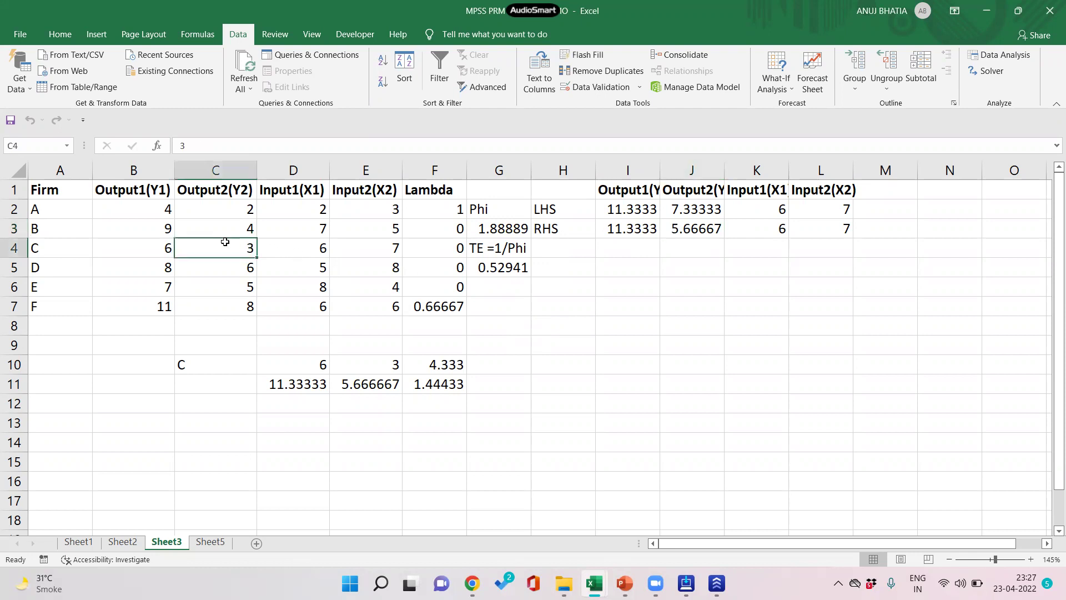
left_click(490, 223)
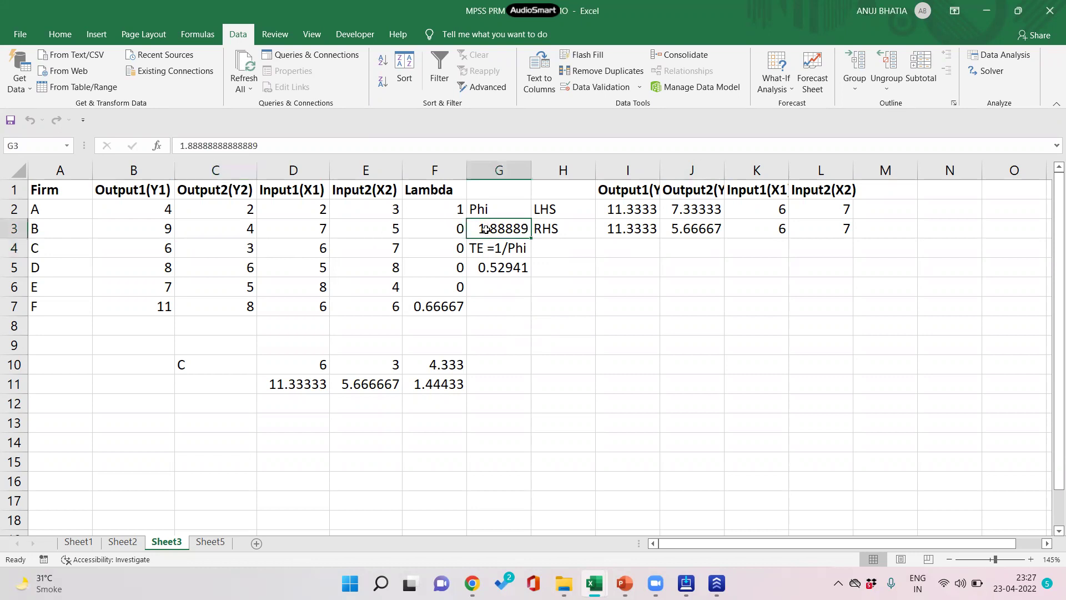
left_click(680, 232)
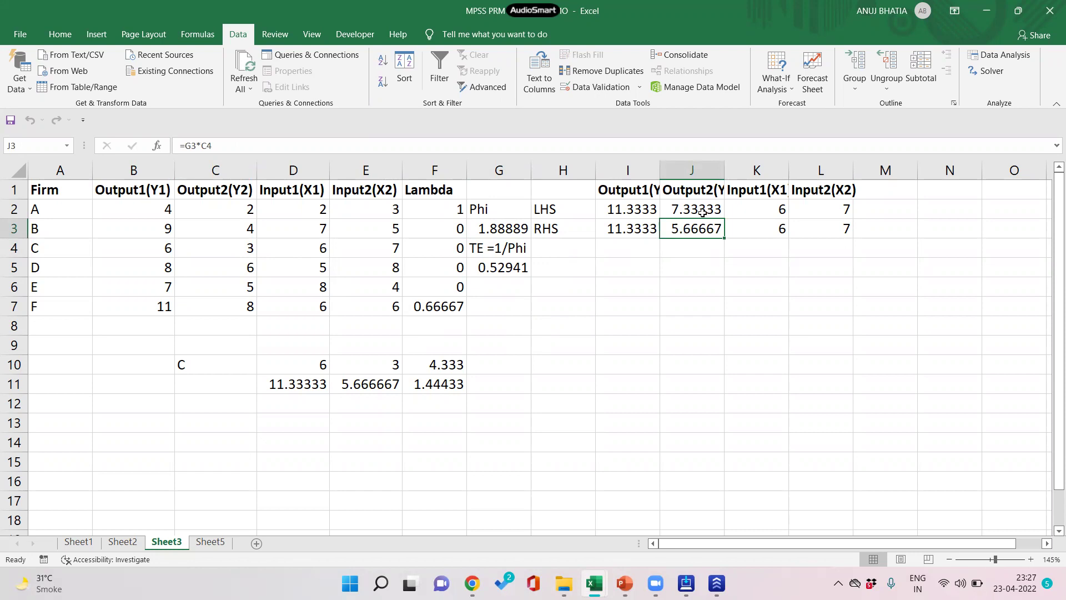
left_click(698, 209)
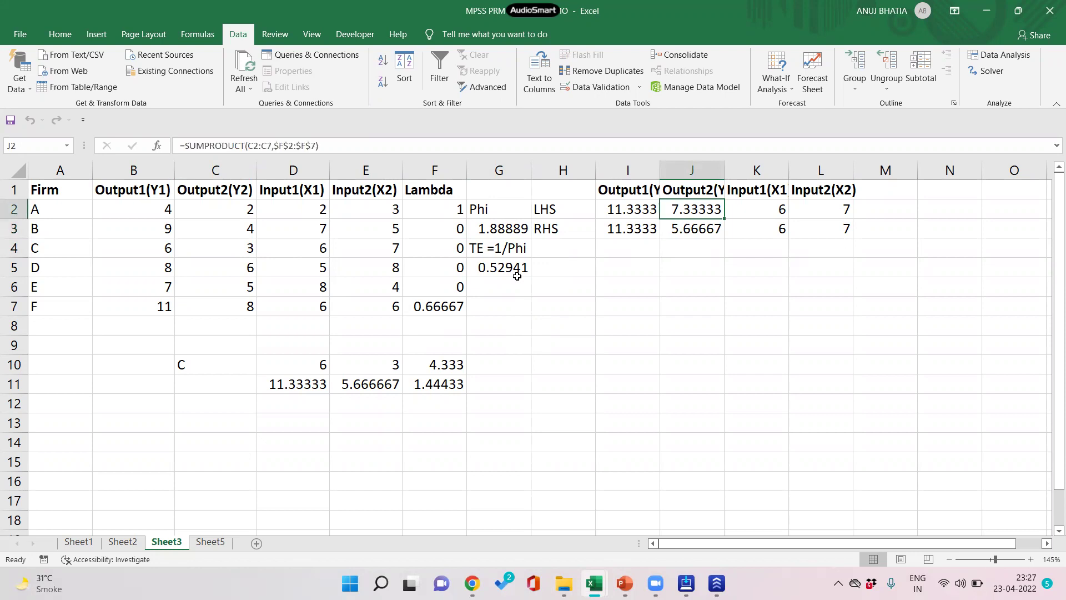
left_click(486, 228)
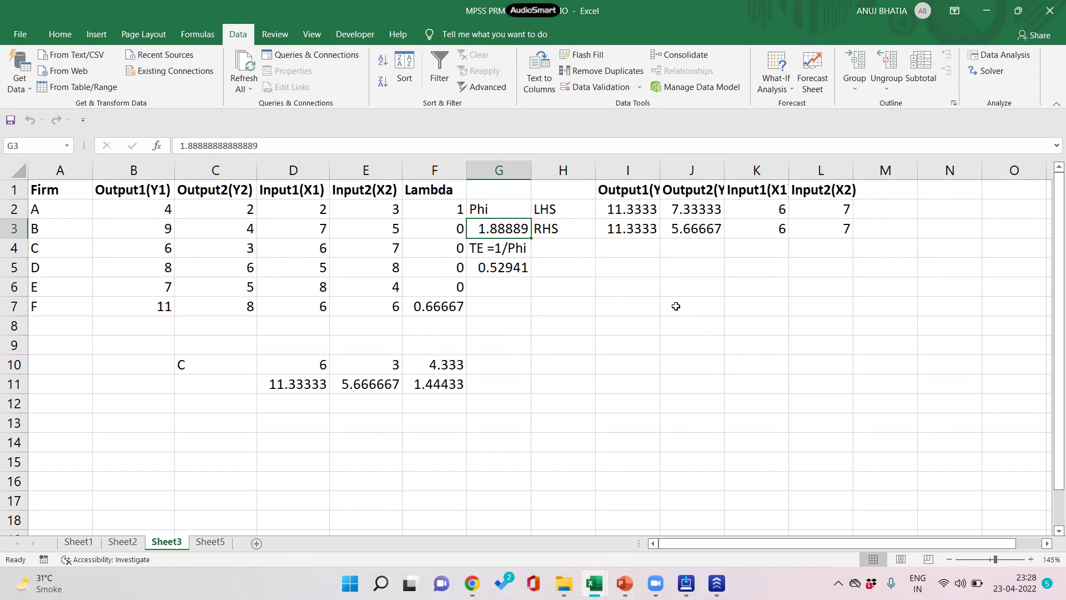
left_click(679, 217)
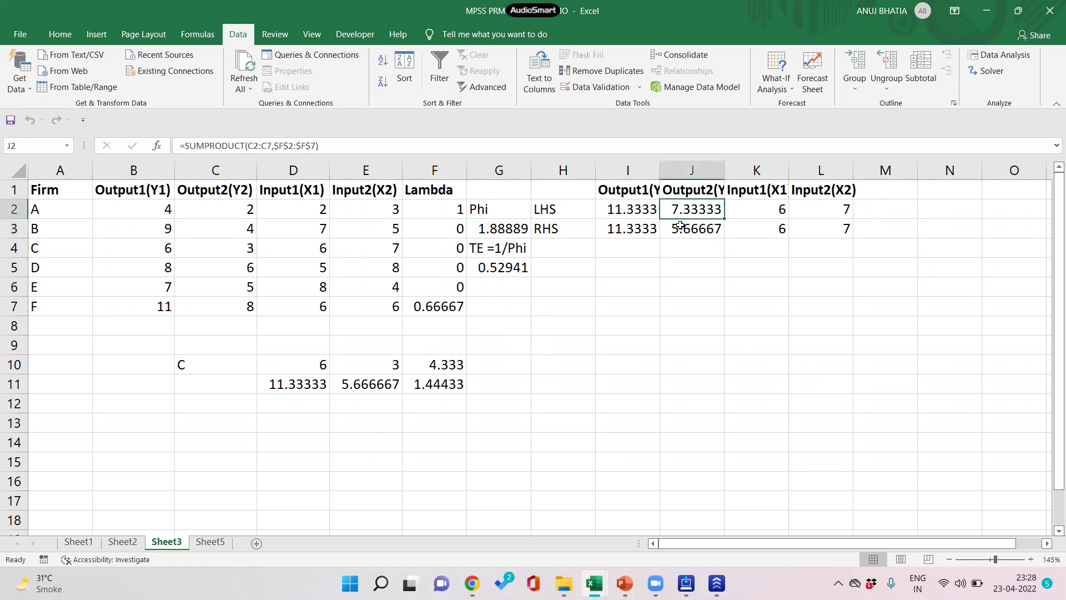
left_click(678, 225)
left_click(687, 213)
left_click(684, 232)
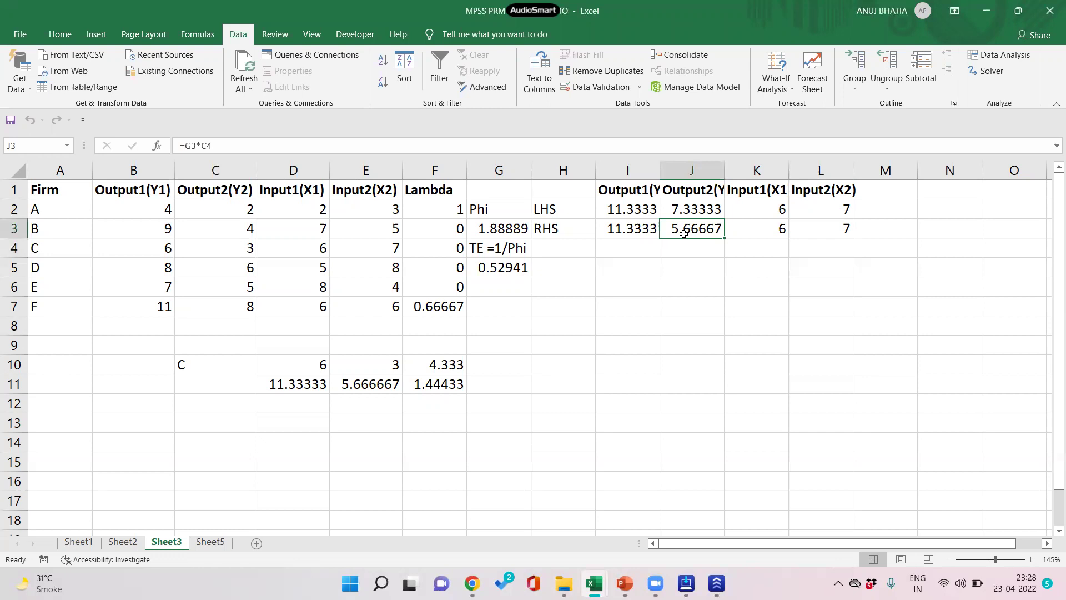
Step: Glance at the Russell slide, point out the Output1(Y1) and Output2(Y2) headings, then return to it
left_click(625, 583)
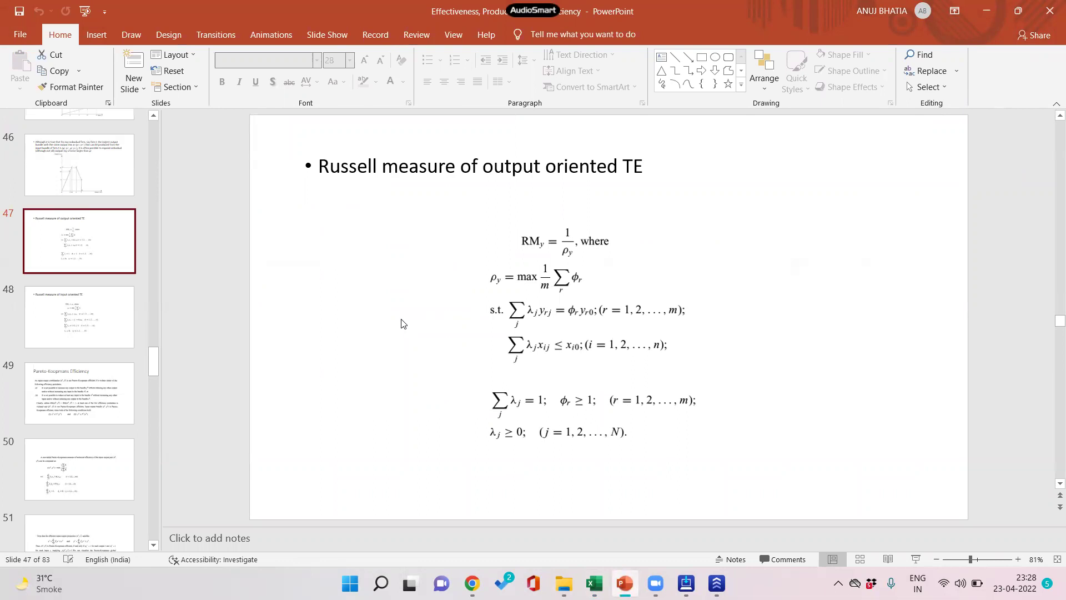
mouse_move(595, 582)
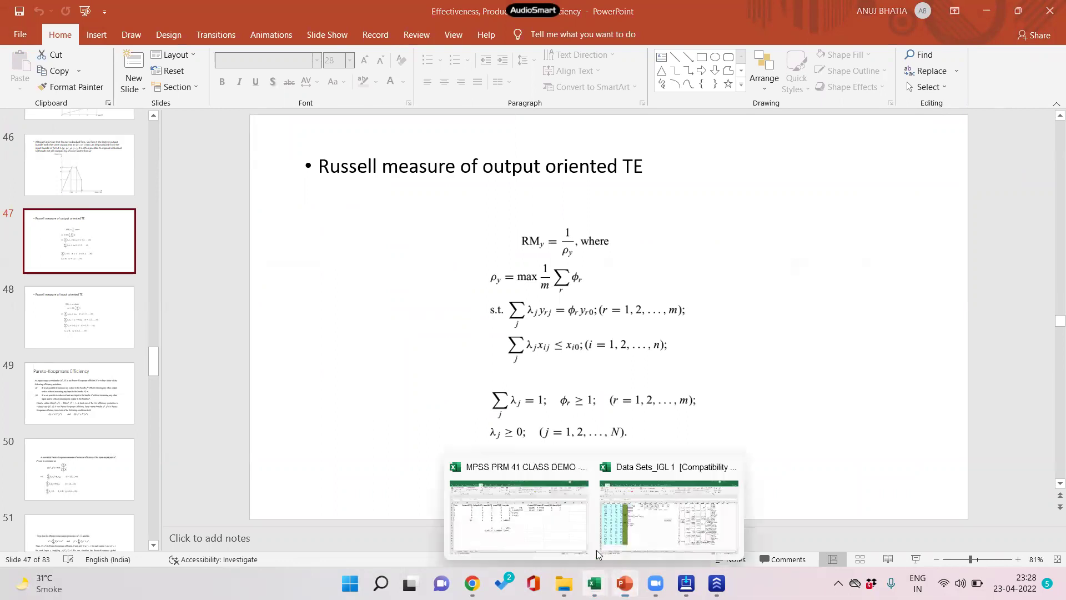
left_click(546, 534)
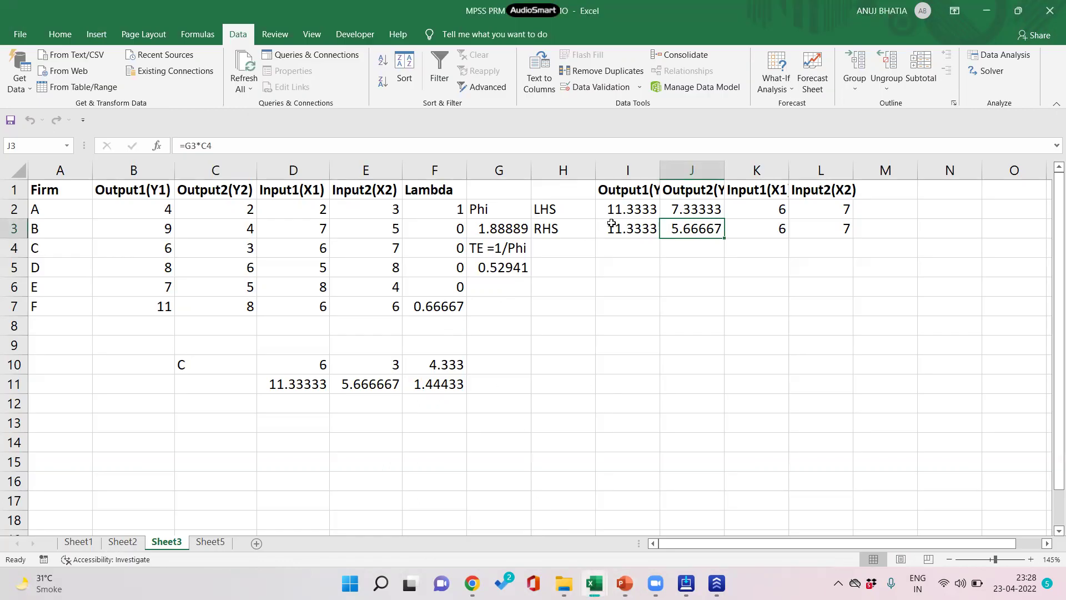
left_click(621, 187)
left_click(679, 191)
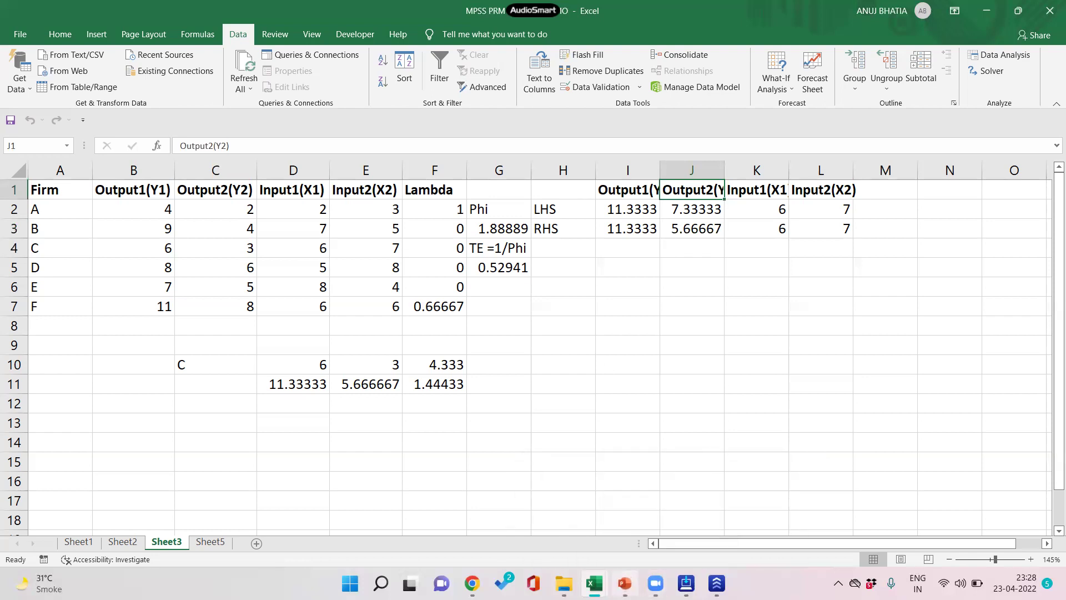
left_click(624, 583)
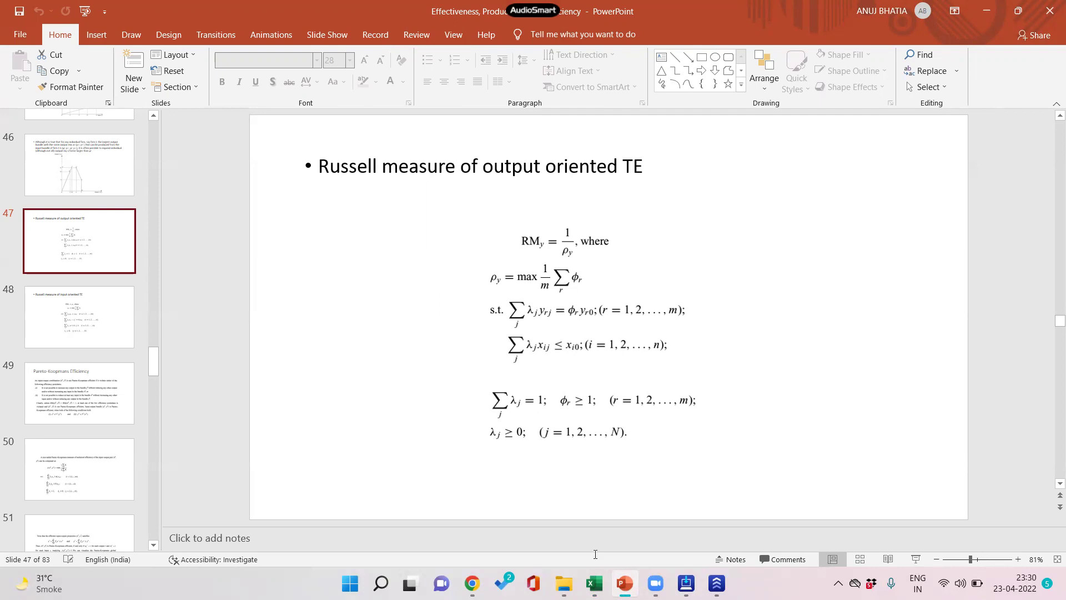
Step: Toggle between the Russell slide and the MPSS PRM workbook, then open Sheet5's airline data
mouse_move(594, 583)
left_click(505, 517)
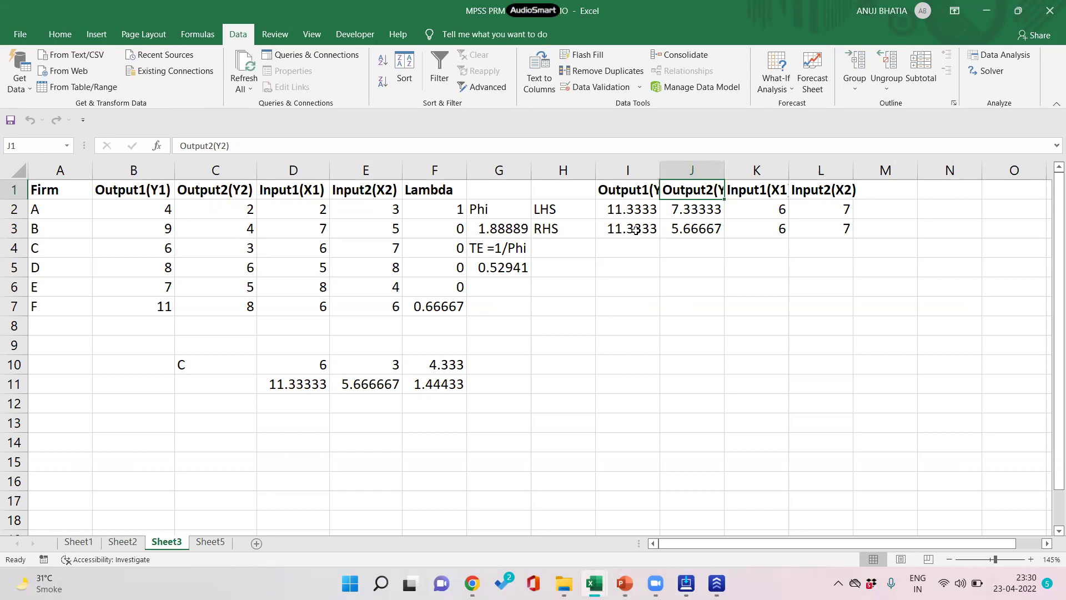
left_click(624, 583)
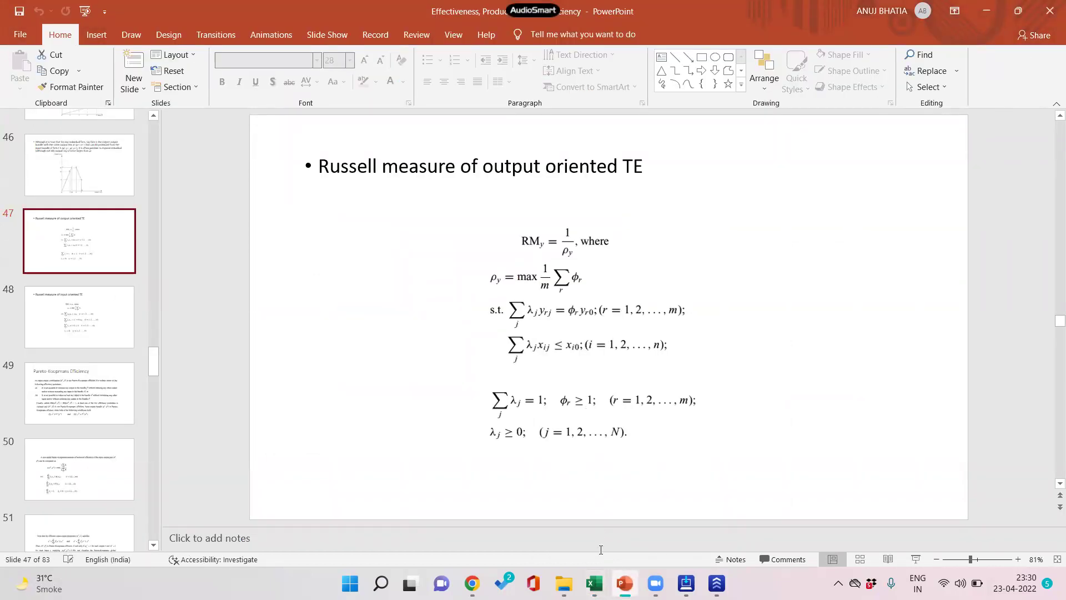
mouse_move(594, 583)
left_click(548, 533)
left_click(207, 542)
Step: Review the PASS and CARGO output columns of the airline table
left_click(248, 315)
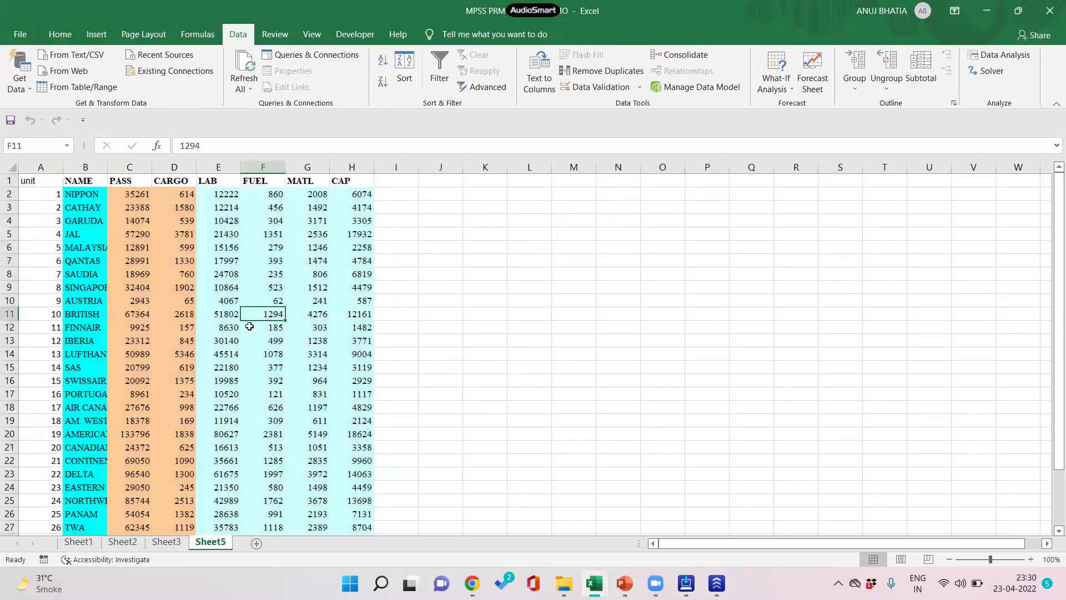
scroll(249, 329, "up", 1, "ctrl")
scroll(244, 327, "up", 1)
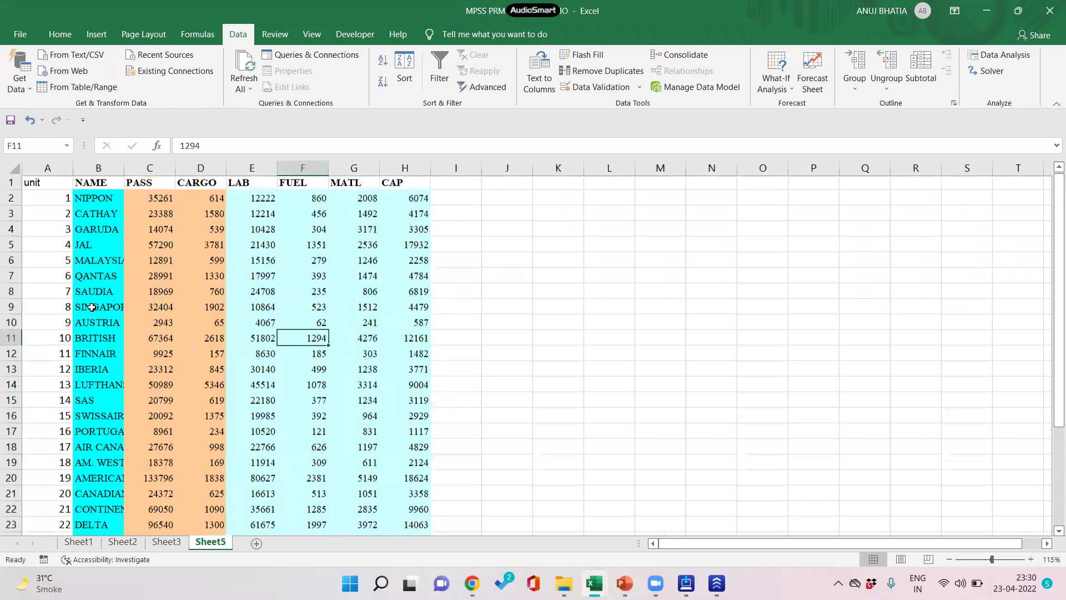
scroll(83, 269, "down", 1)
scroll(83, 270, "up", 3)
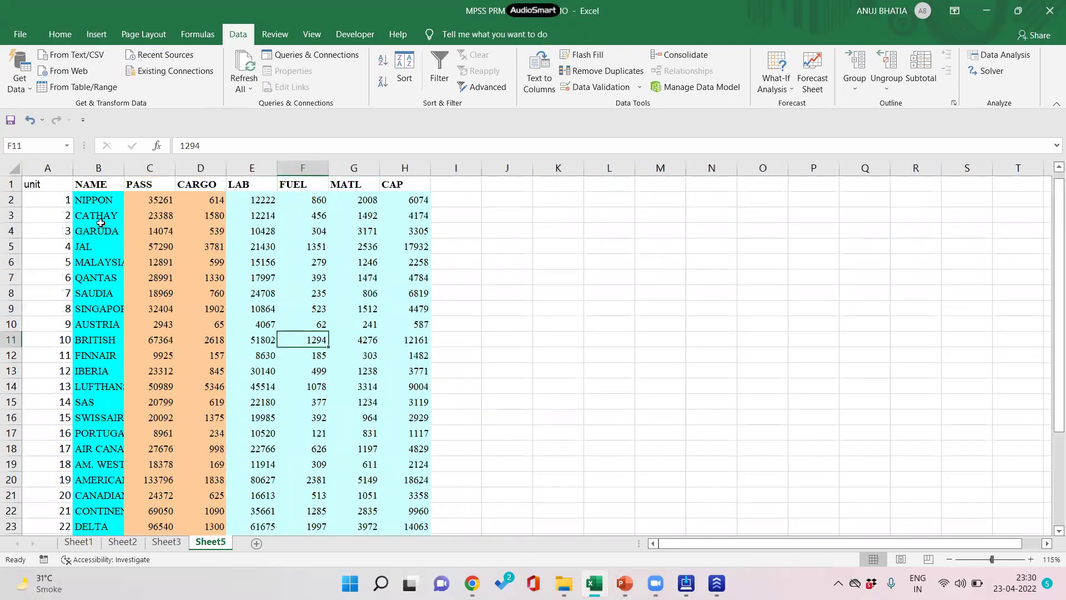
left_click(150, 186)
left_click(201, 189)
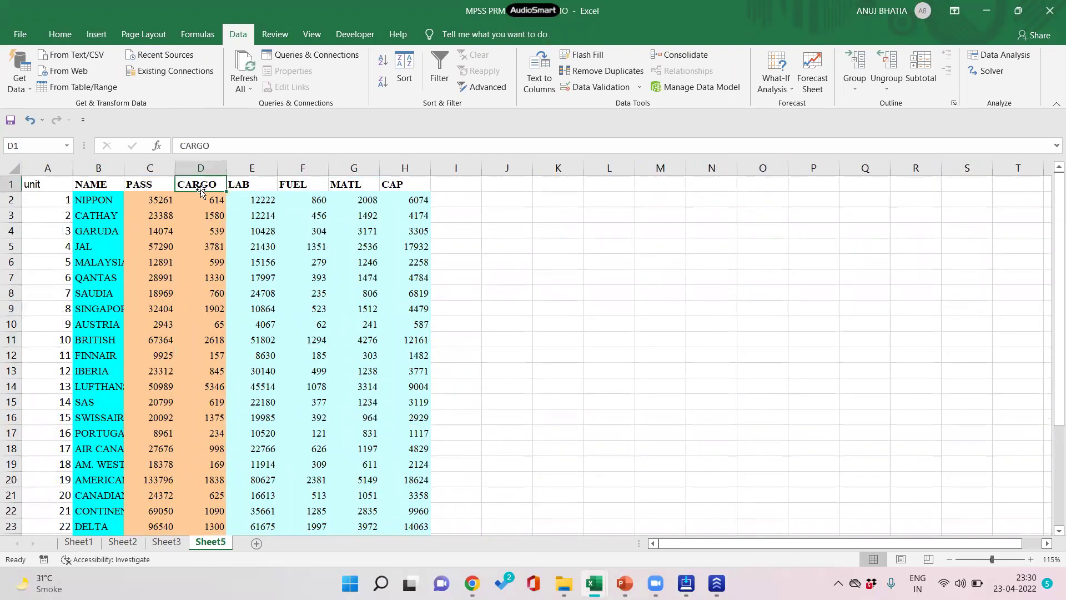
left_click(163, 188)
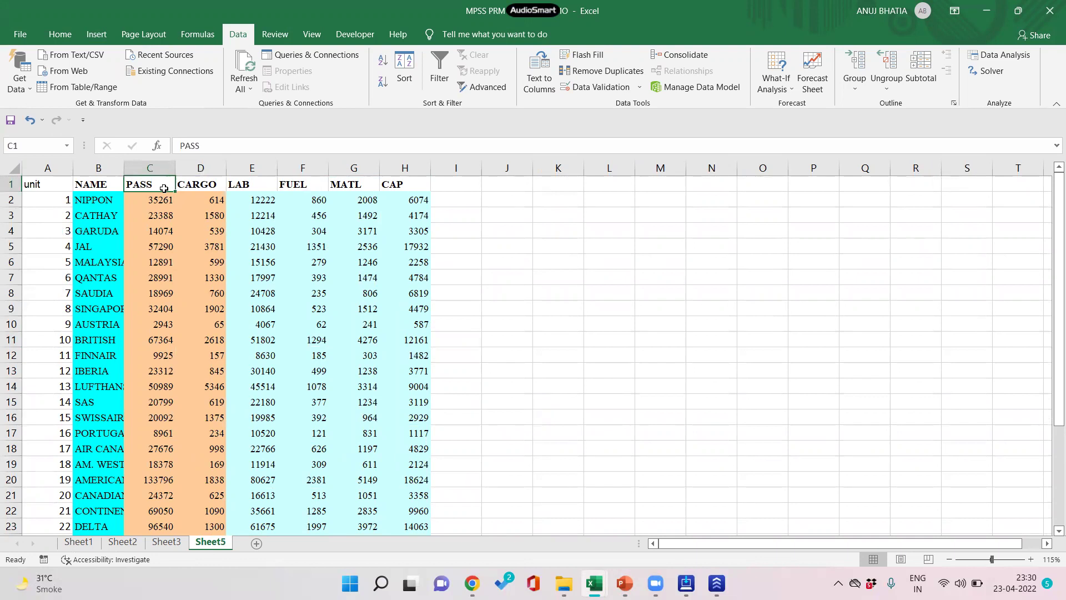
left_click(192, 185)
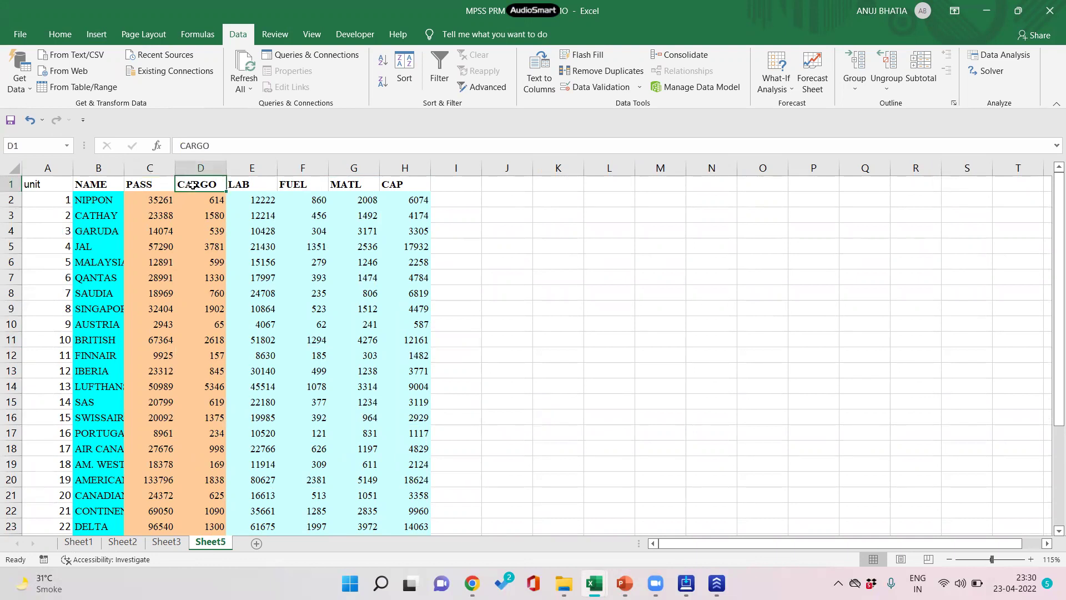
Step: Review the LAB, FUEL, MATL and CAP input columns, then briefly show the Russell slide
left_click(244, 186)
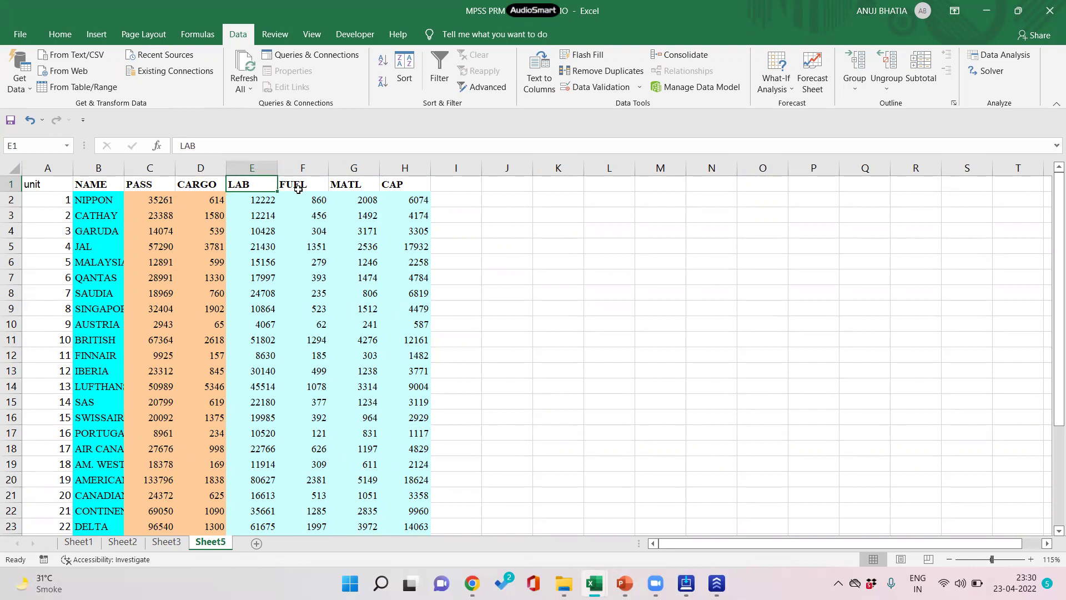
left_click(298, 189)
left_click(354, 188)
left_click(405, 195)
left_click(418, 183)
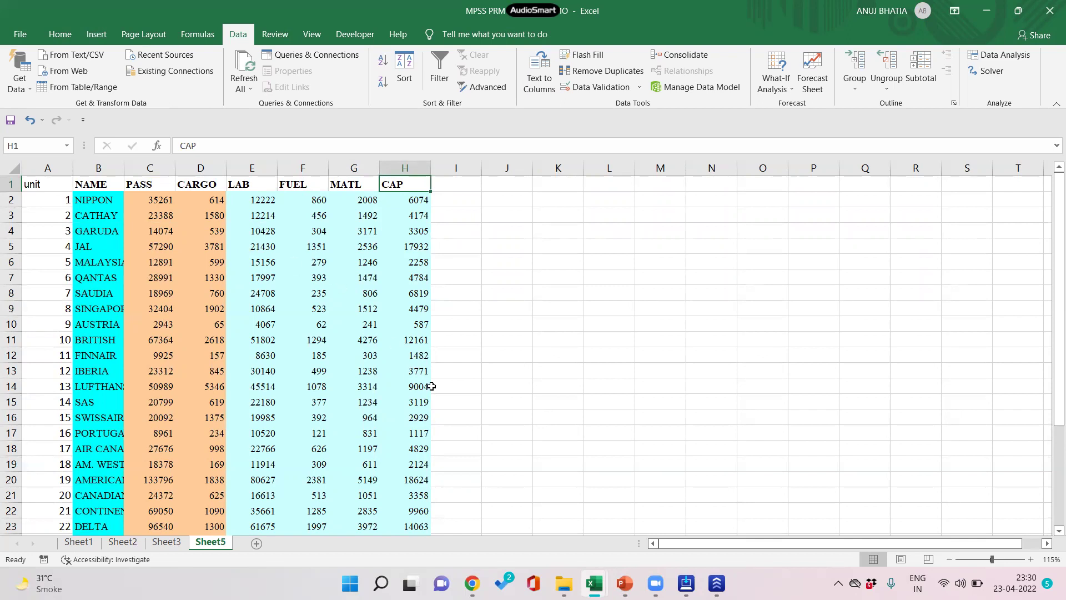
left_click(625, 583)
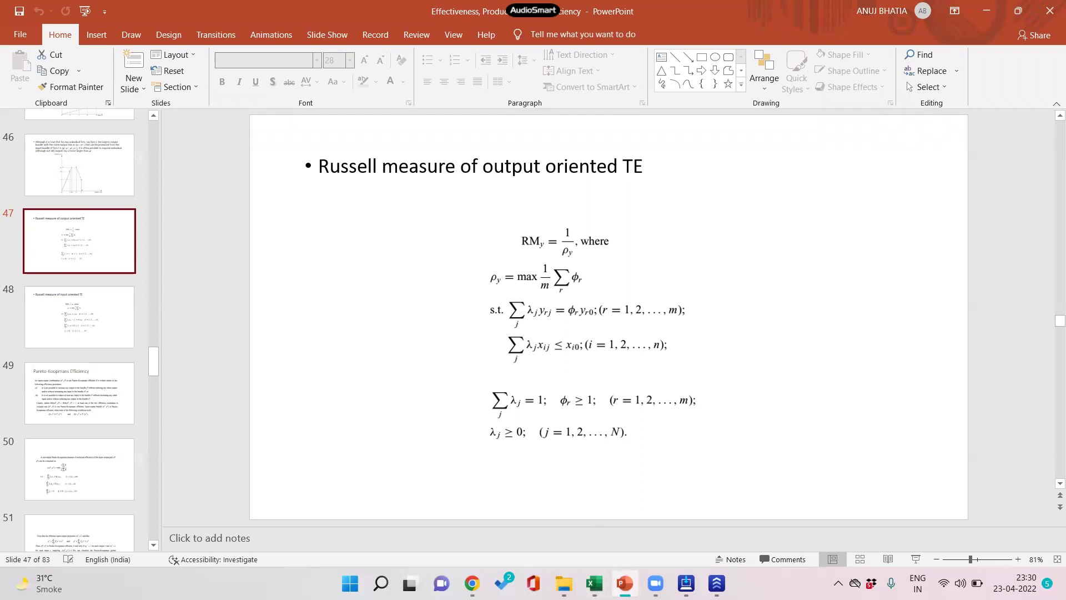
left_click(625, 583)
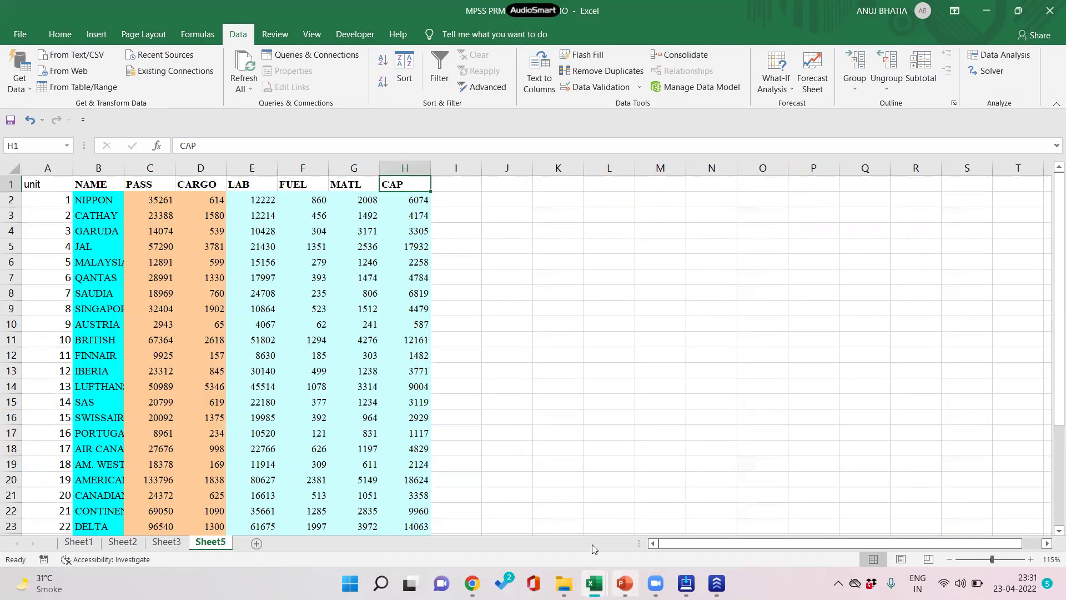
Step: Add a Lamda column in I1 with 0 filled down for every airline
left_click(468, 183)
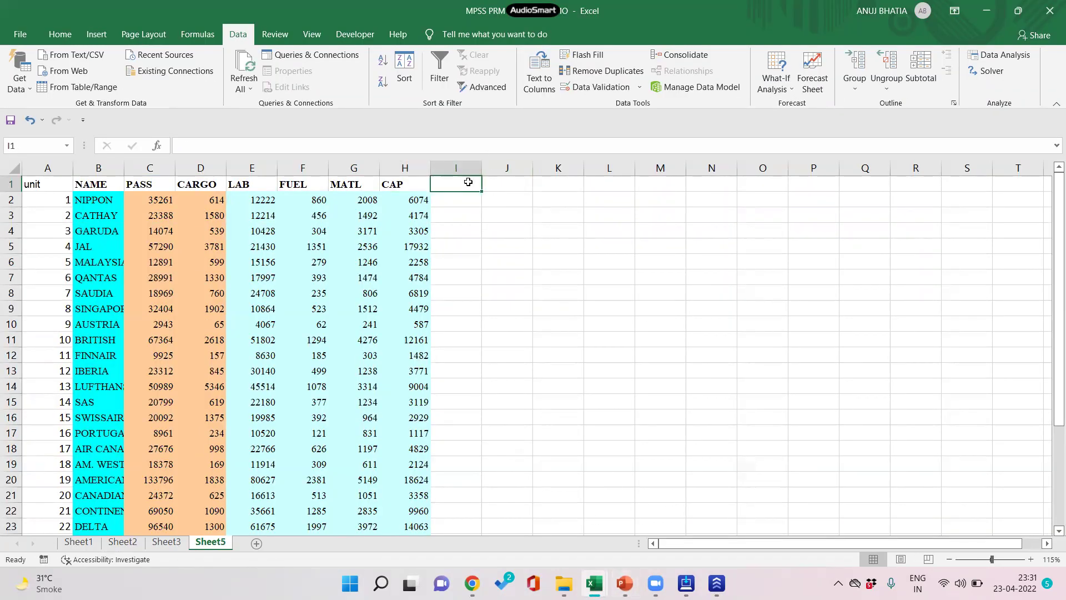
type("Lamda")
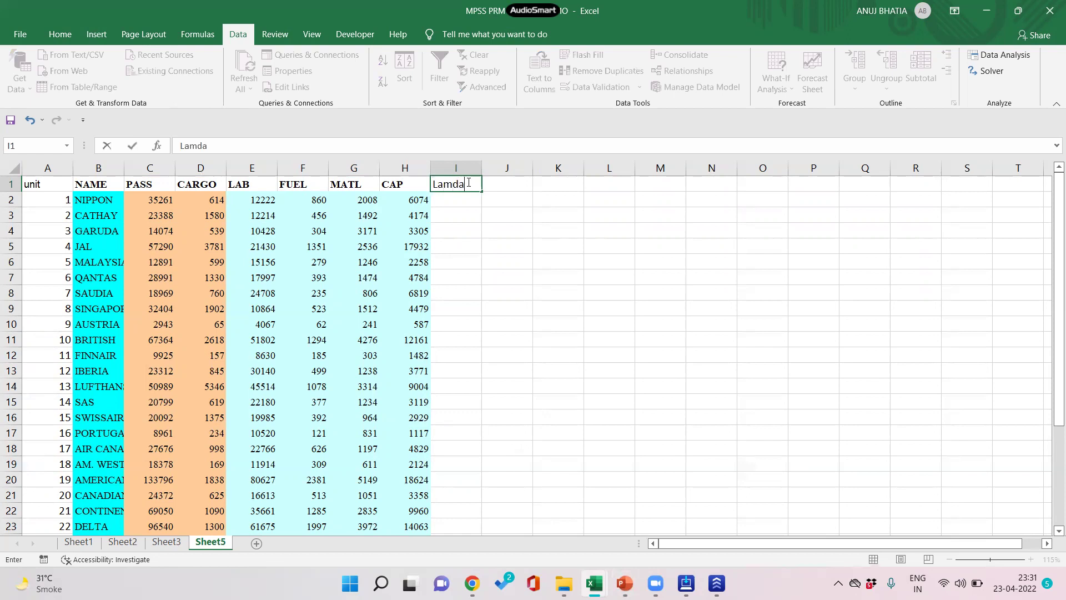
key("Return")
type("0")
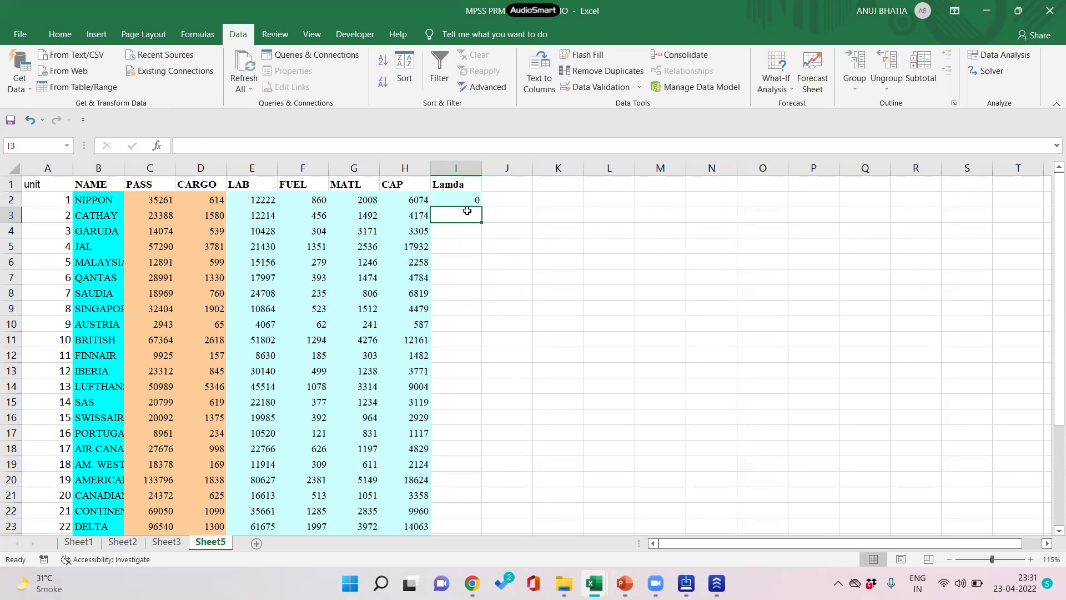
key("ctrl+Return")
double_click(481, 207)
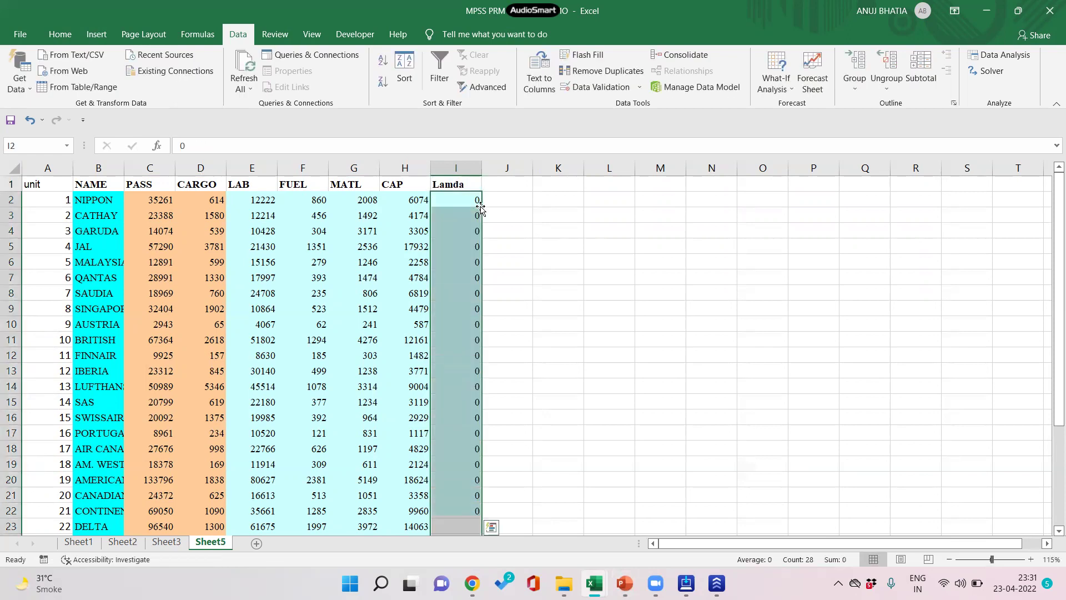
Step: Enter the Unit label with value 1 and a Sum label in J1:J3
left_click(501, 188)
type("Un")
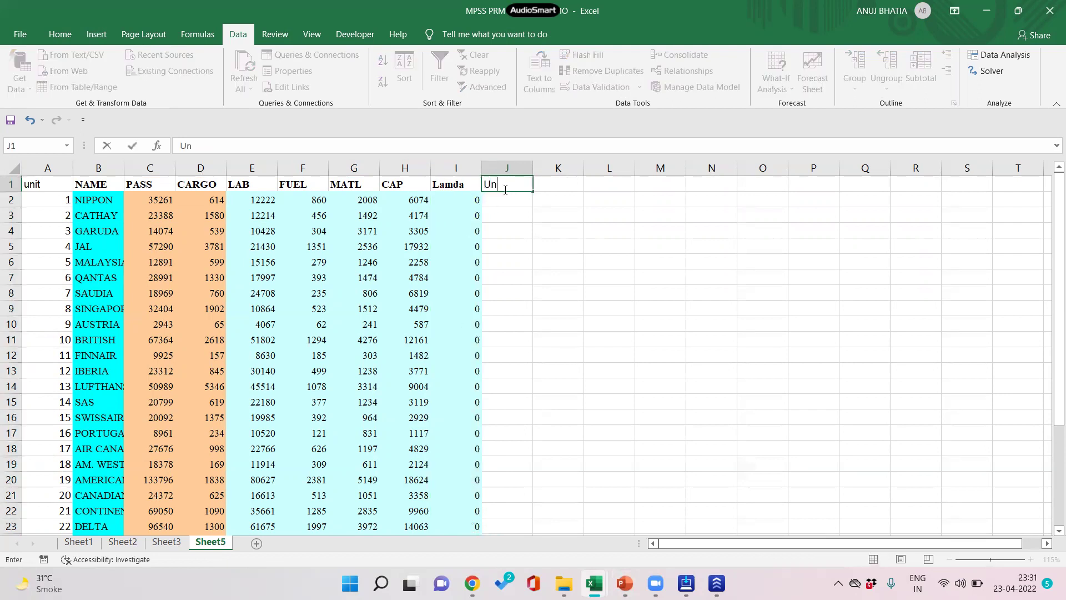
type("it")
key("Return")
type("1")
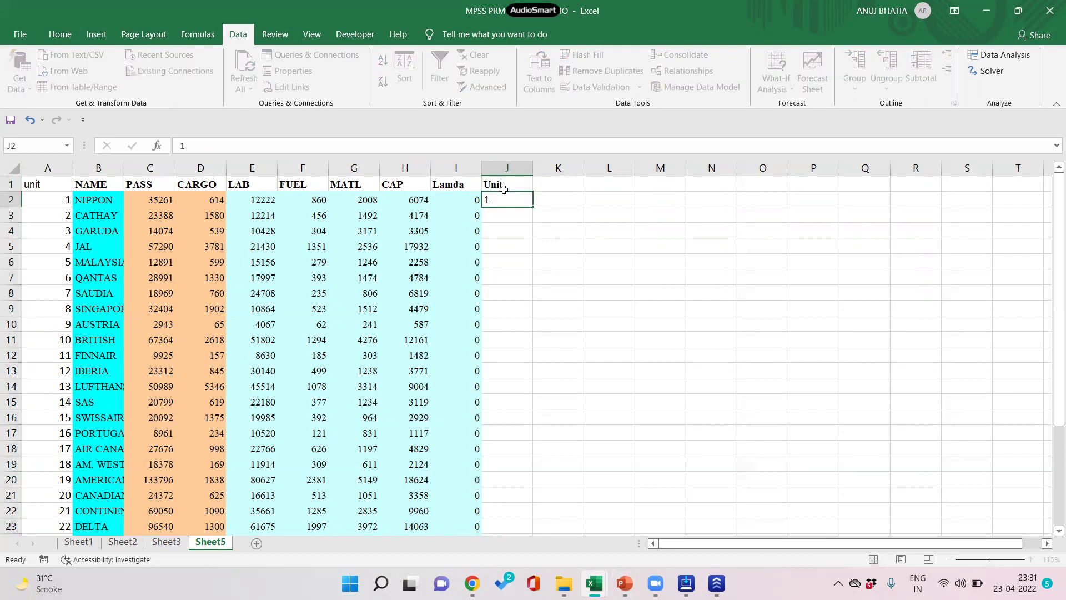
key("Return")
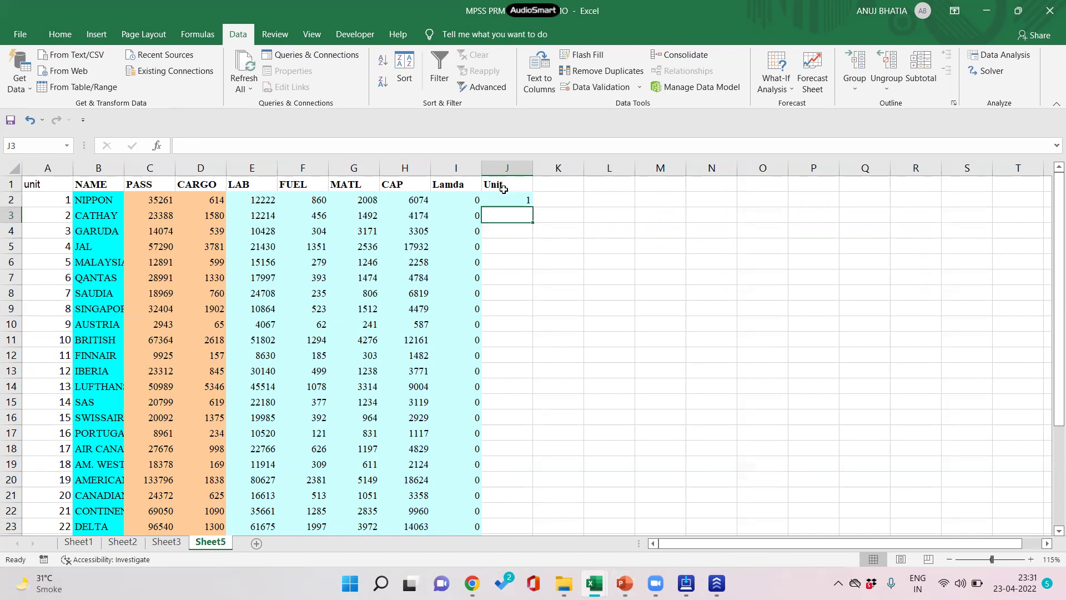
type("Sum")
key("Return")
Step: Enter =SUM(I2:I29) in J4 to total the lambdas
type("=")
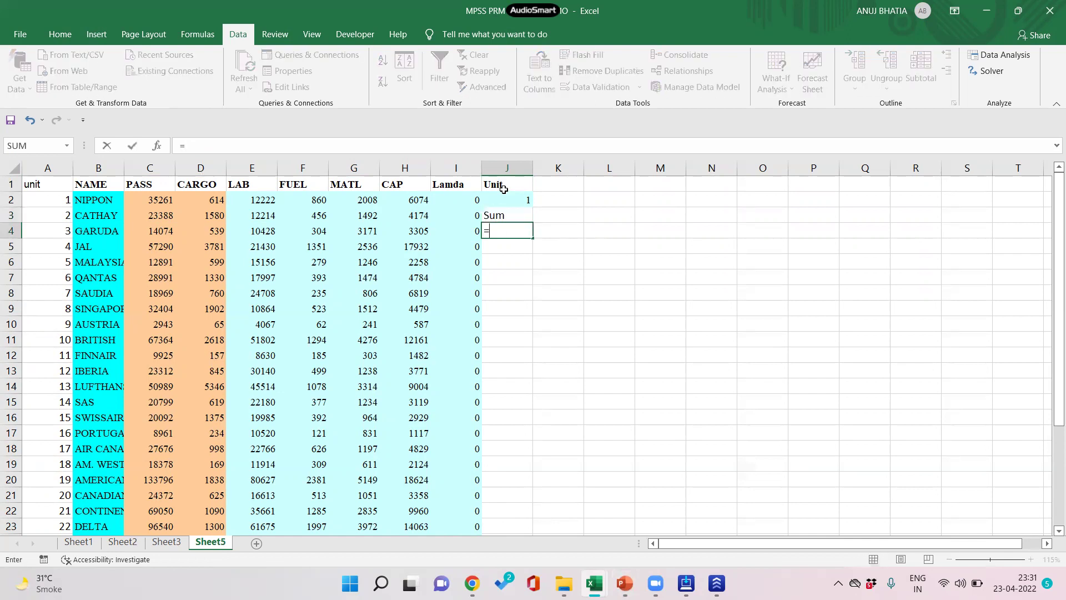
left_click(473, 195)
key("ctrl+shift+Down")
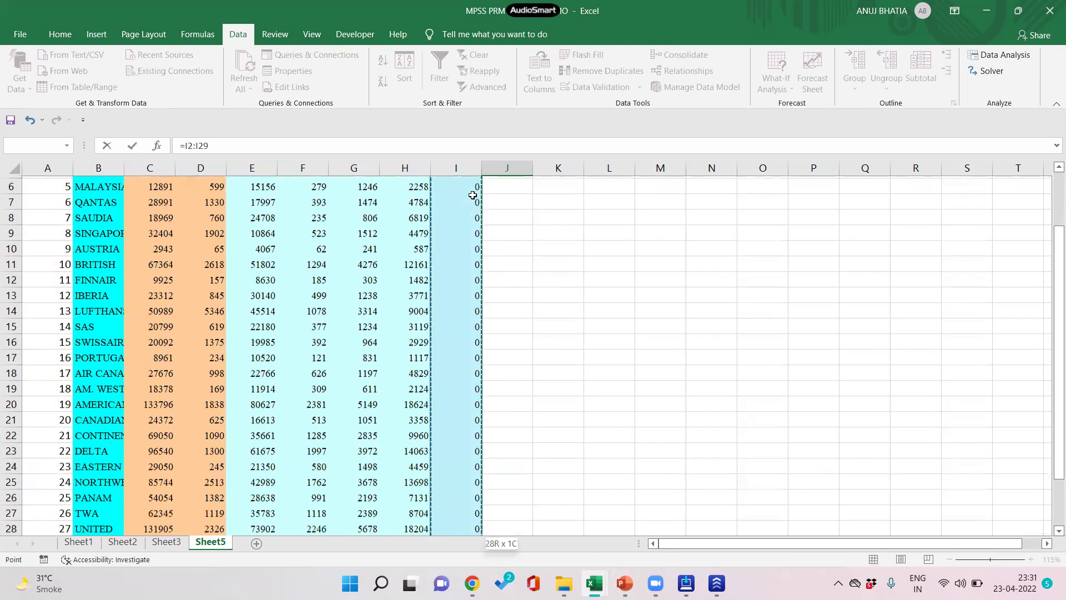
type(")")
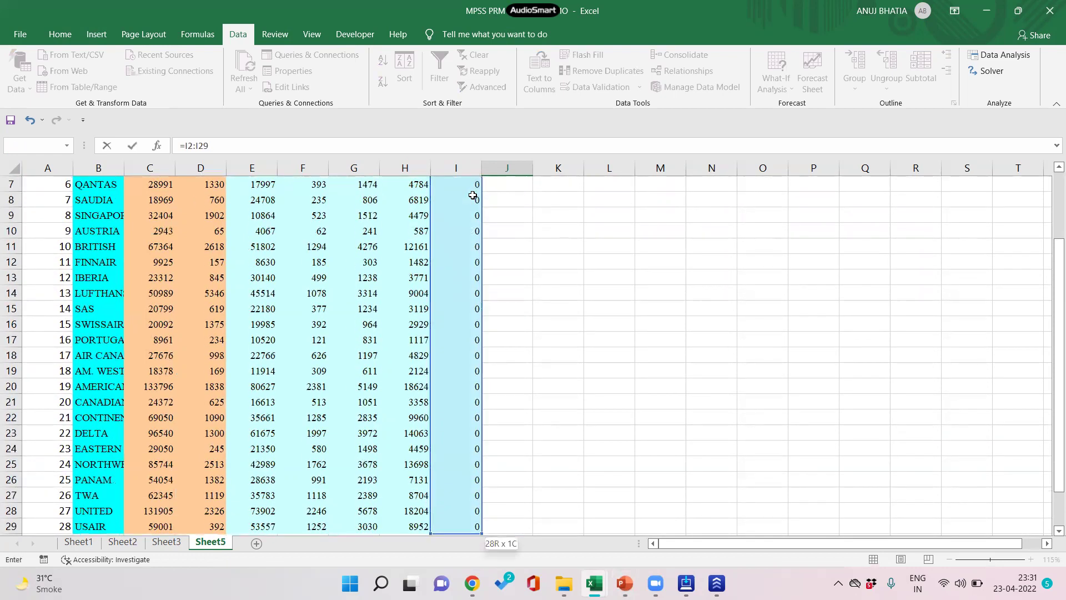
key("BackSpace")
key("BackSpace")
key("BackSpace")
key("BackSpace")
key("BackSpace")
key("BackSpace")
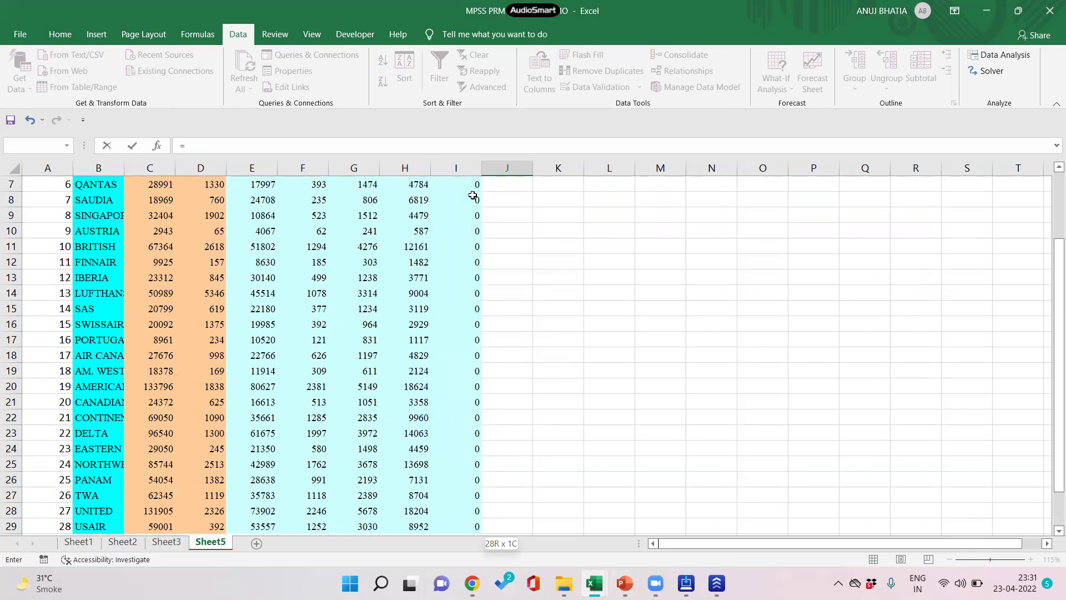
type("sum(")
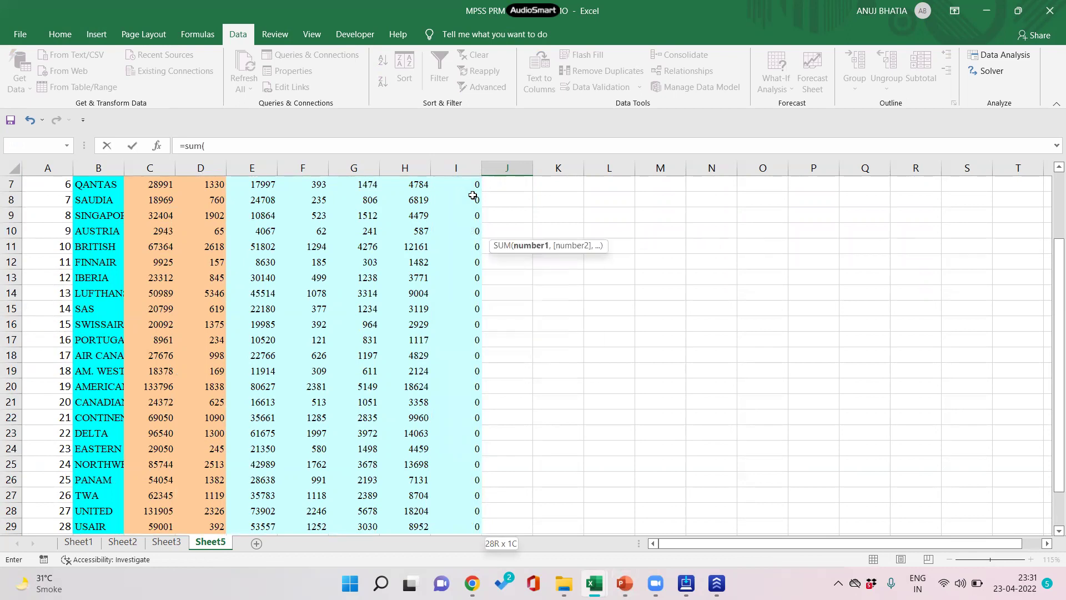
scroll(472, 196, "up", 2)
left_click(466, 200)
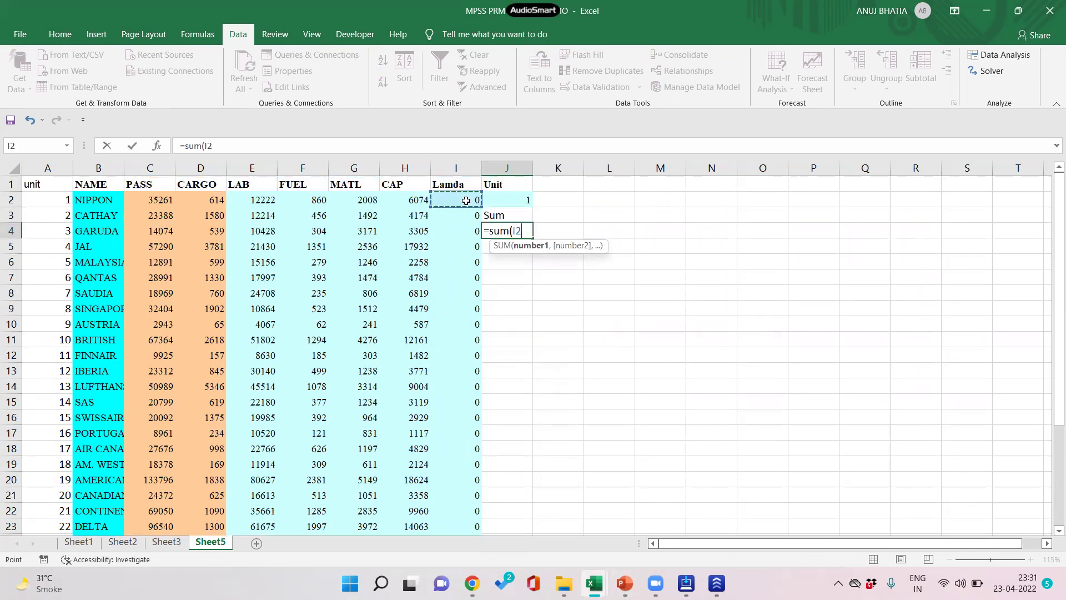
key("ctrl+shift+Down")
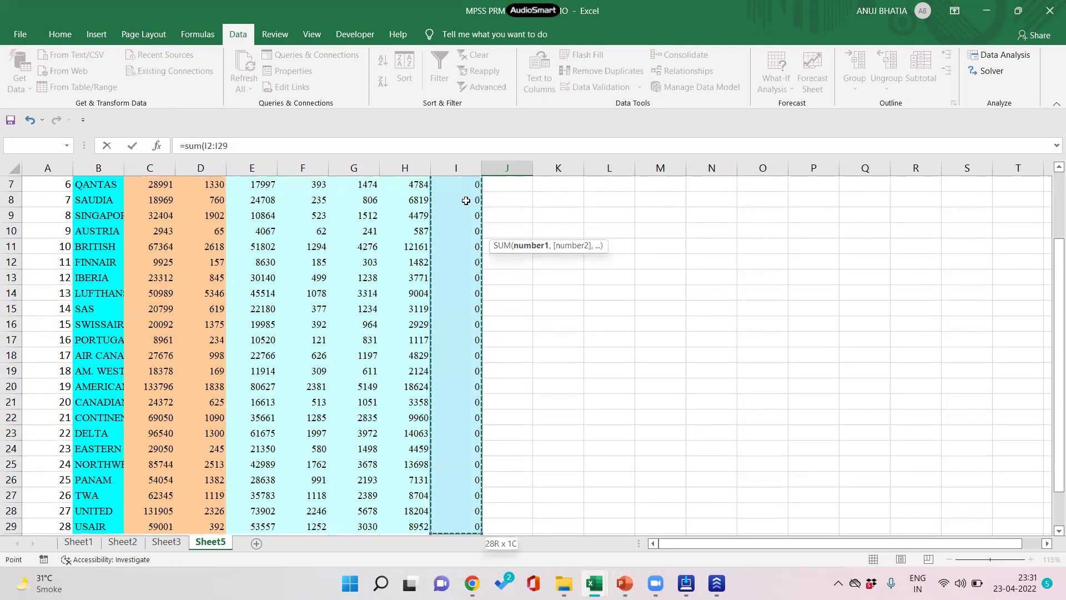
key("Return")
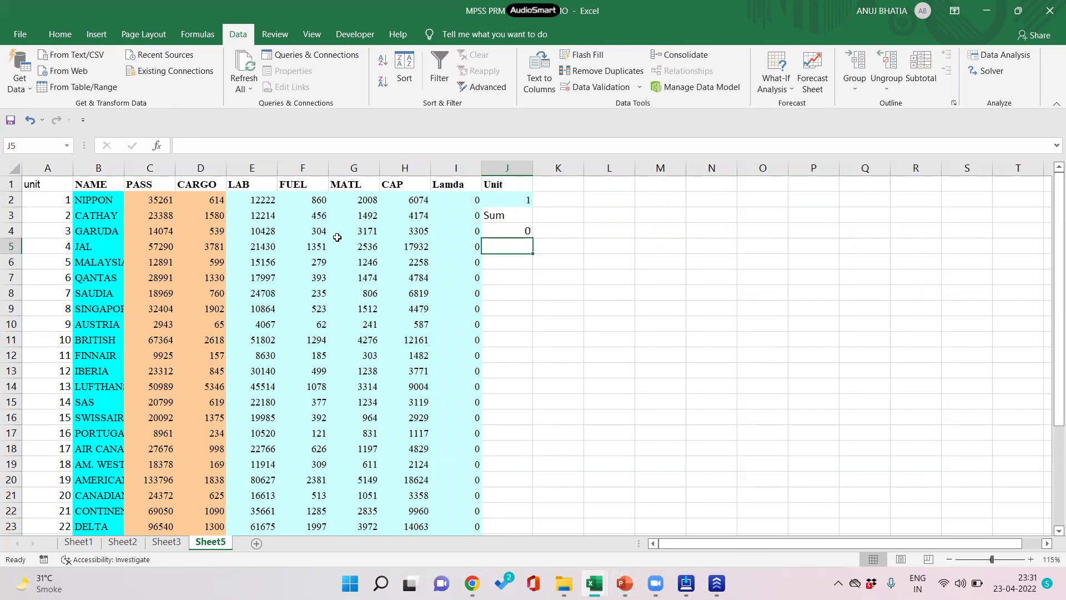
left_click_drag(148, 188, 387, 185)
Step: Copy the PASS–CAP headers to L1:Q1 and label rows LHS and RHS in K2:K3
key("ctrl+c")
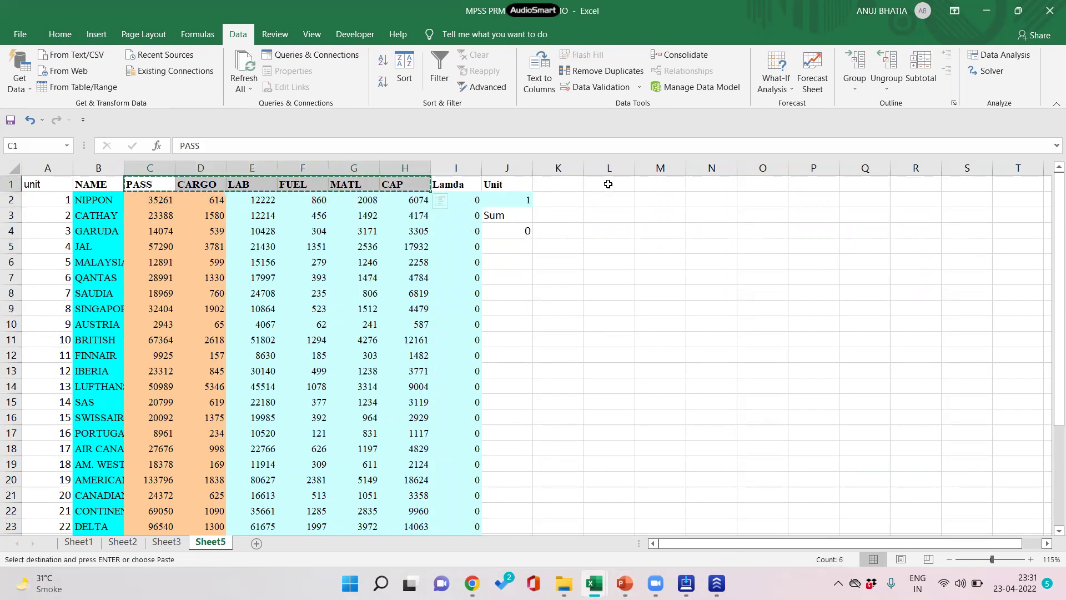
left_click(608, 184)
key("ctrl+v")
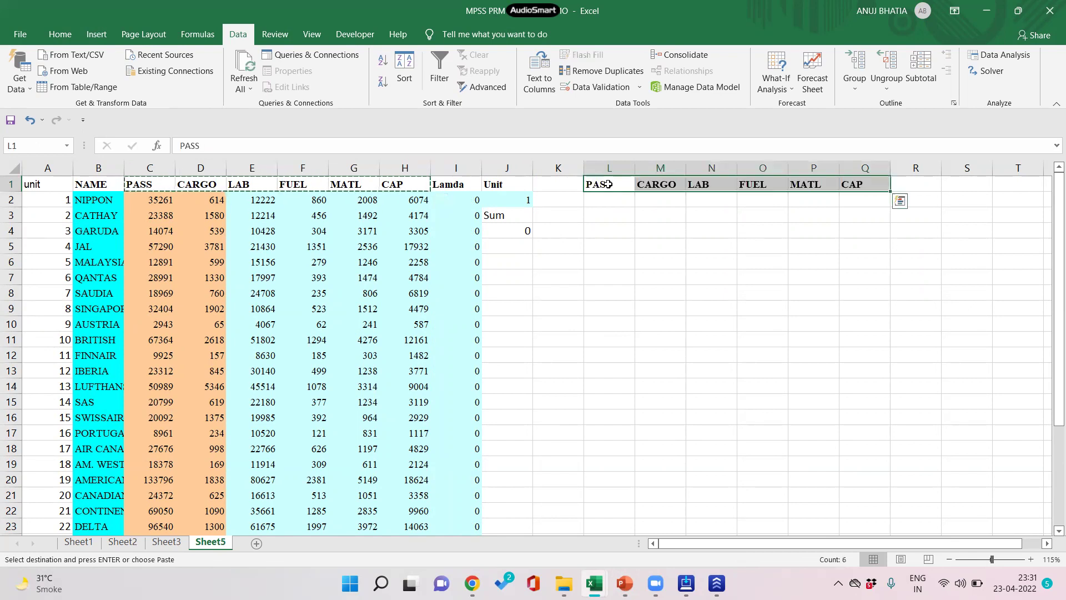
left_click(560, 197)
key("Escape")
type("LHS")
key("Return")
type("RHS")
key("Up")
key("Right")
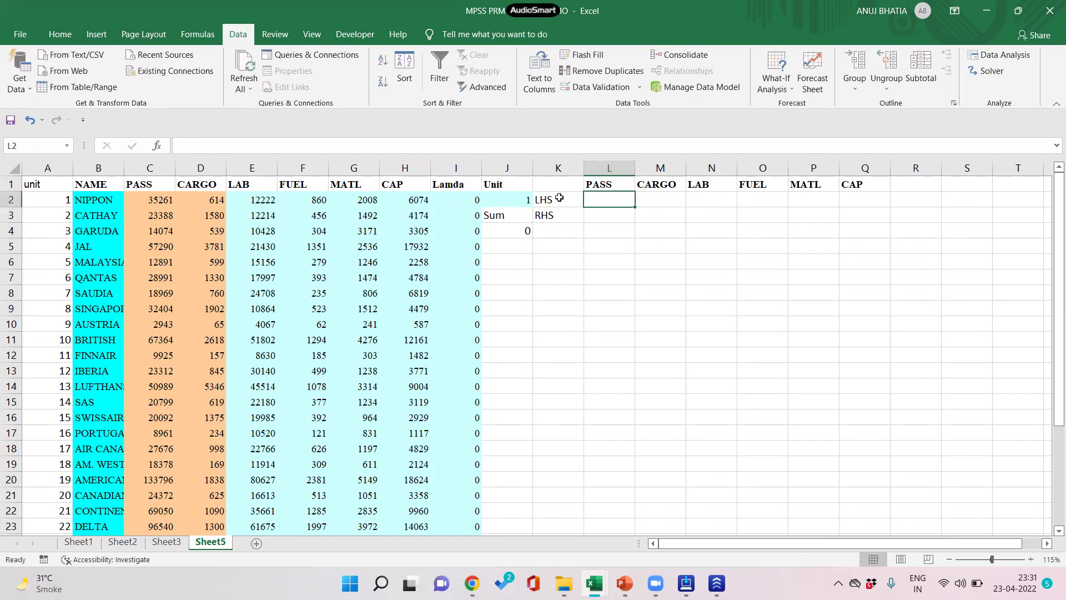
Step: Enter a SUMPRODUCT of the PASS column and the lambdas in L2
type("=s")
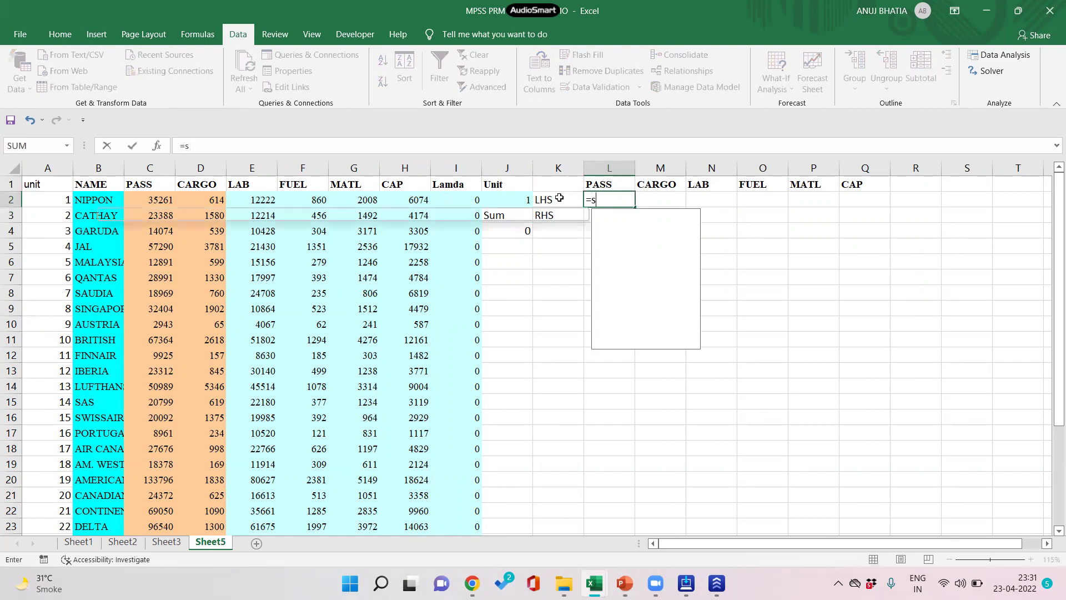
type("ump")
key("Tab")
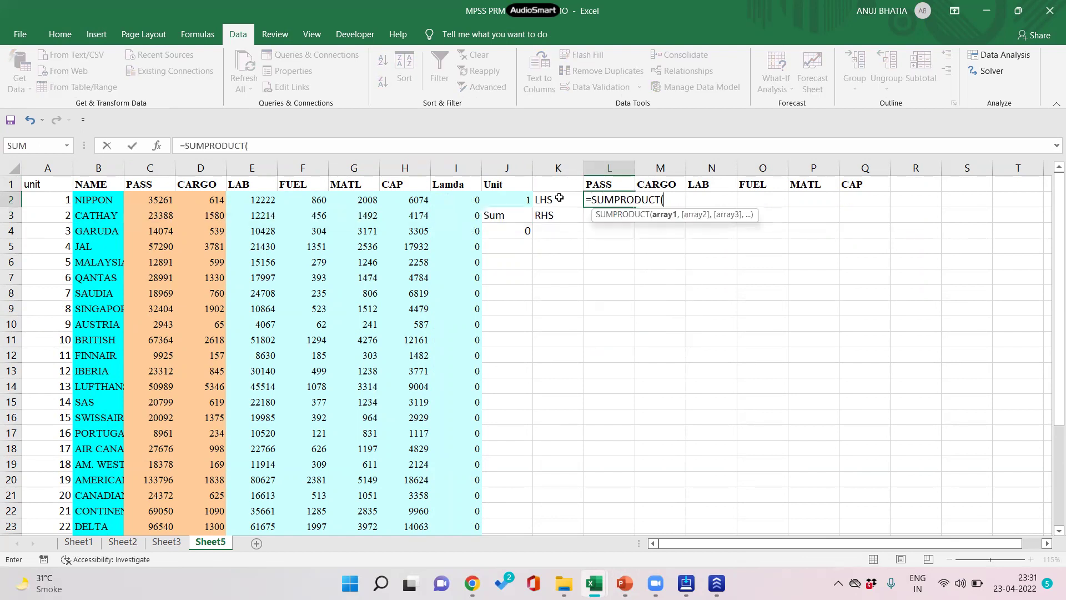
left_click(166, 197)
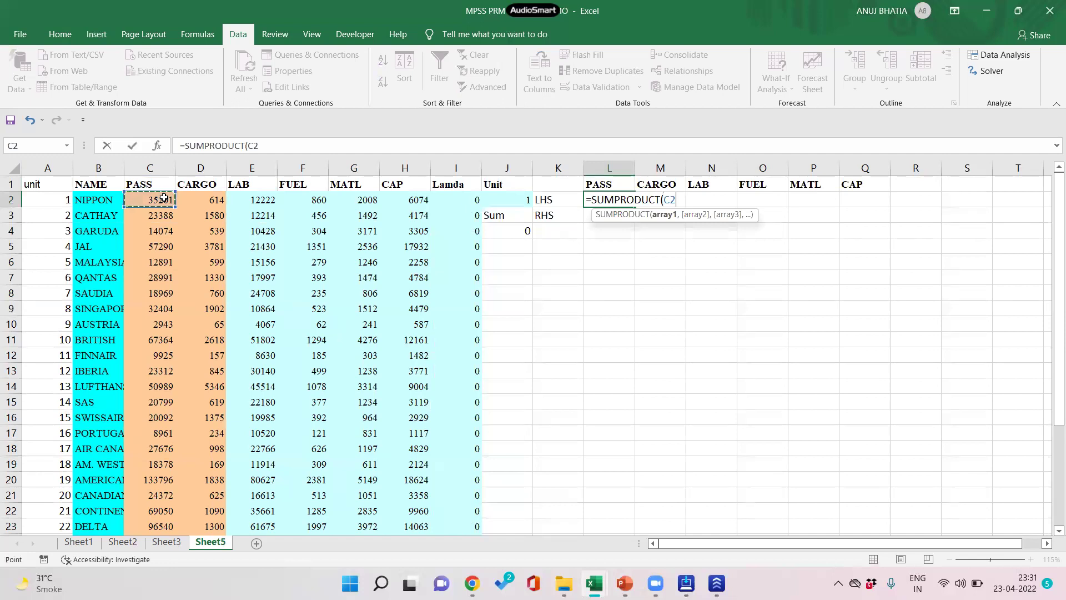
key("ctrl+shift+Down")
type(",")
left_click(439, 198)
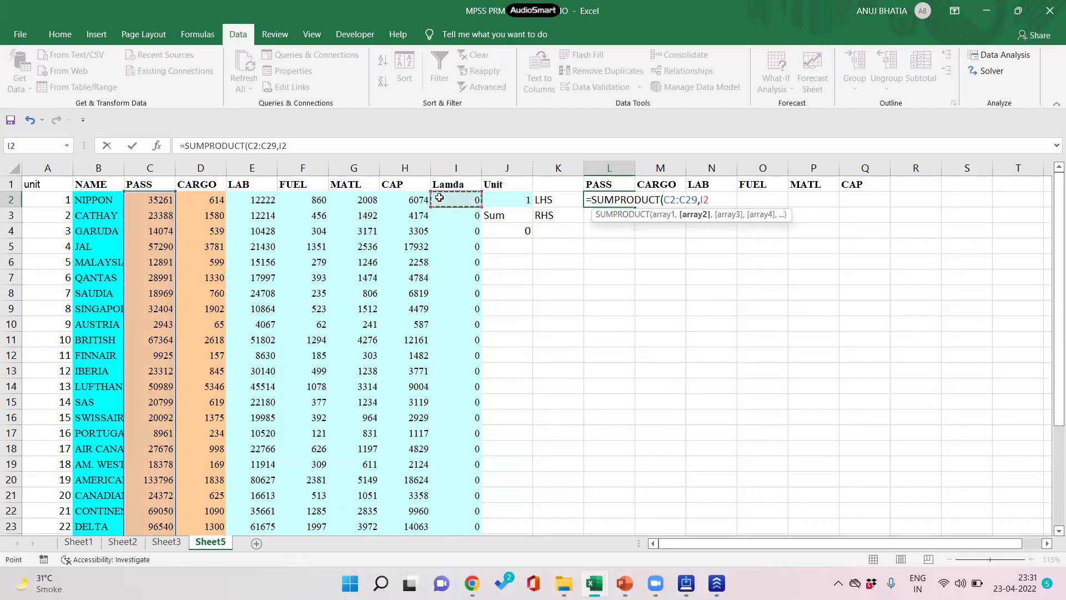
key("ctrl+shift+Down")
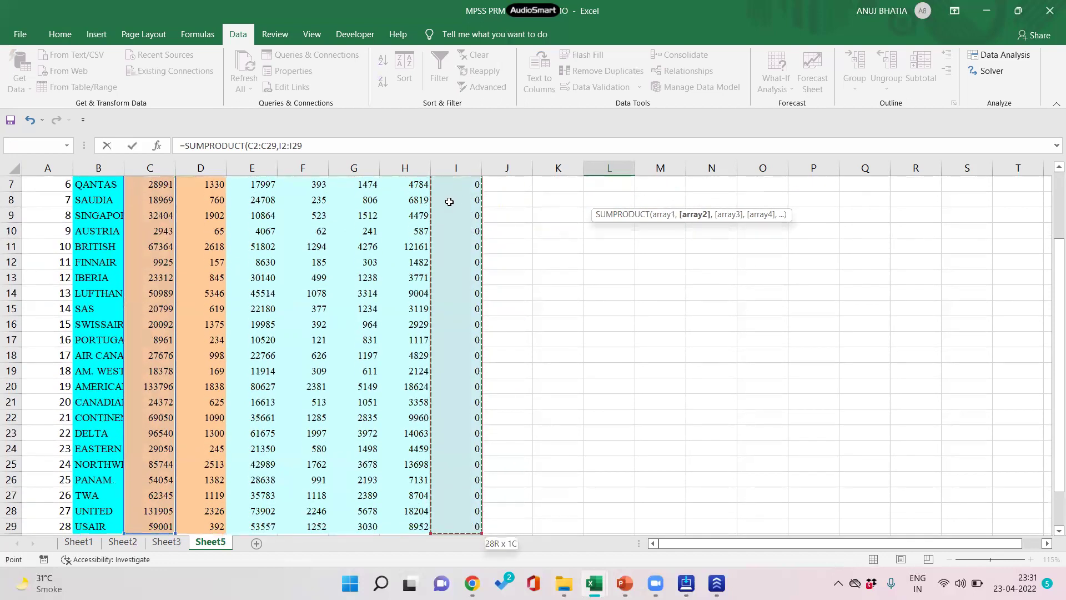
key("Return")
Step: Make the lambda range absolute as $I$2:$I$29 in the L2 formula
scroll(555, 250, "up", 1)
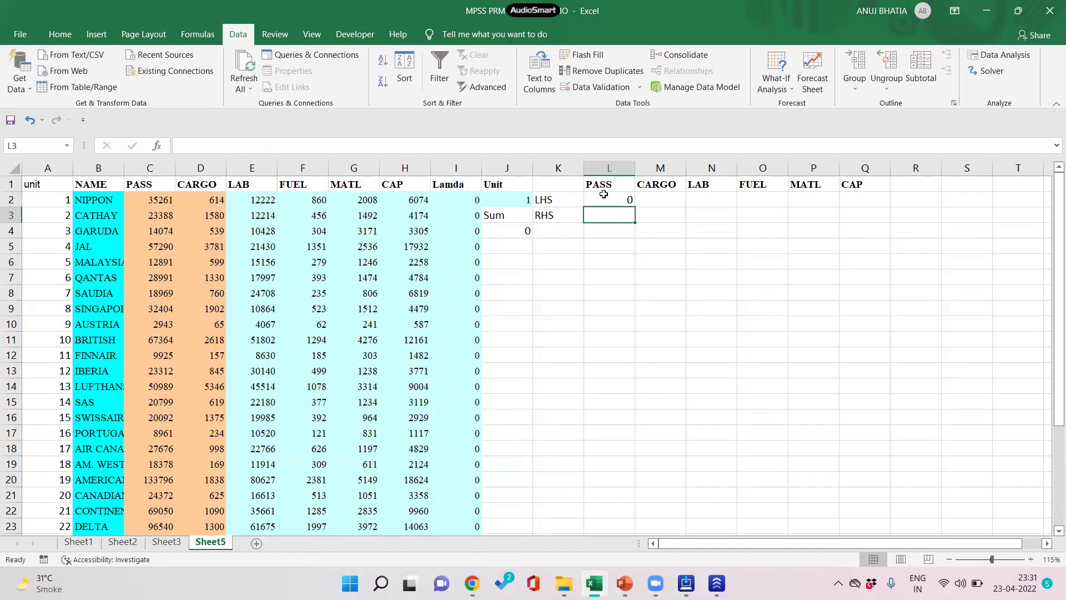
left_click(603, 195)
left_click(283, 146)
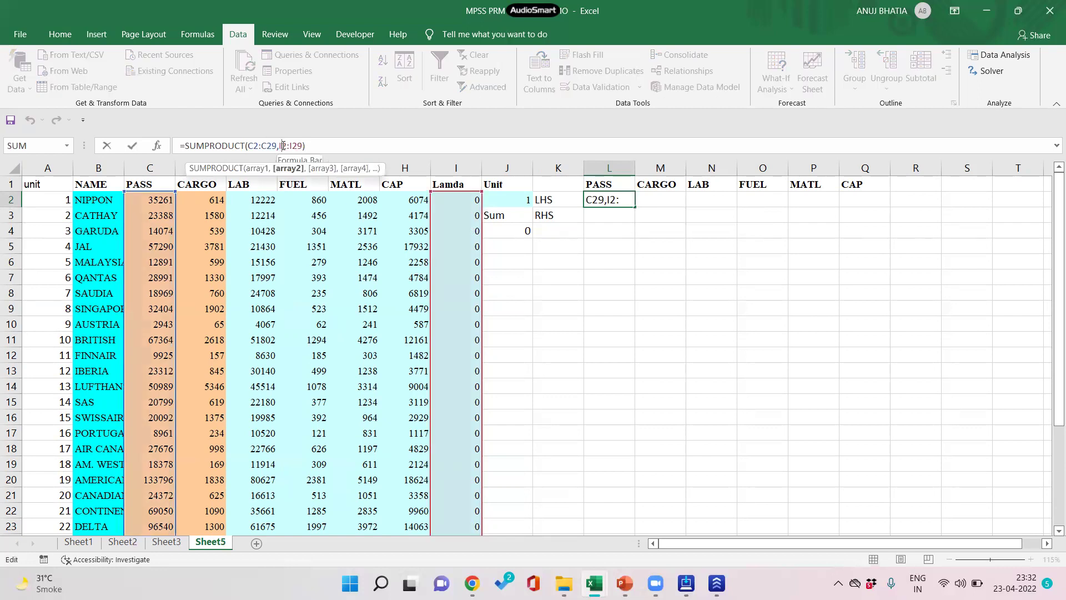
key("F4")
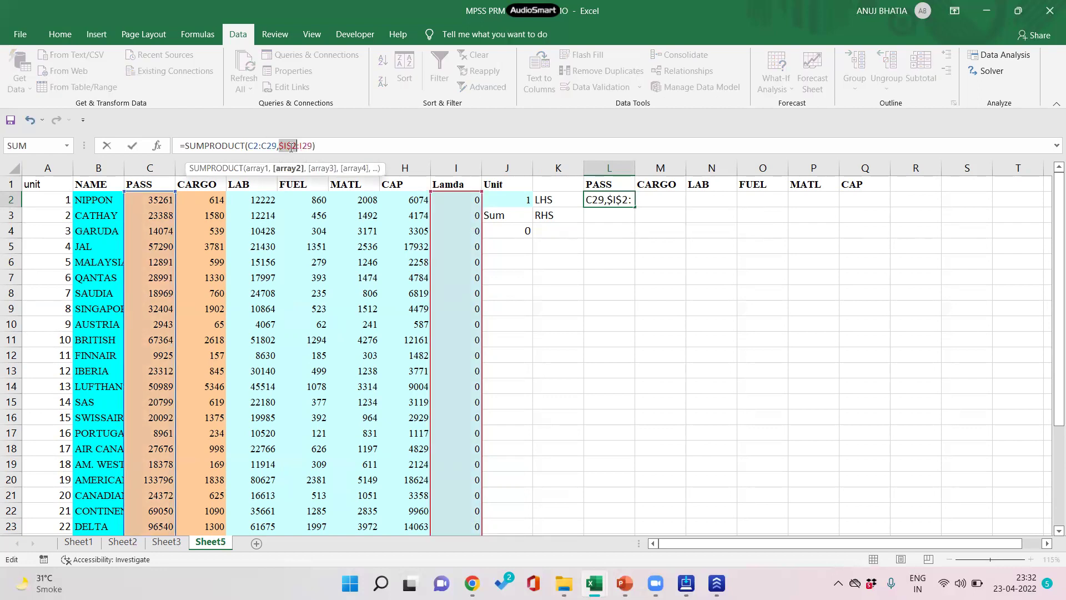
left_click(306, 146)
key("F4")
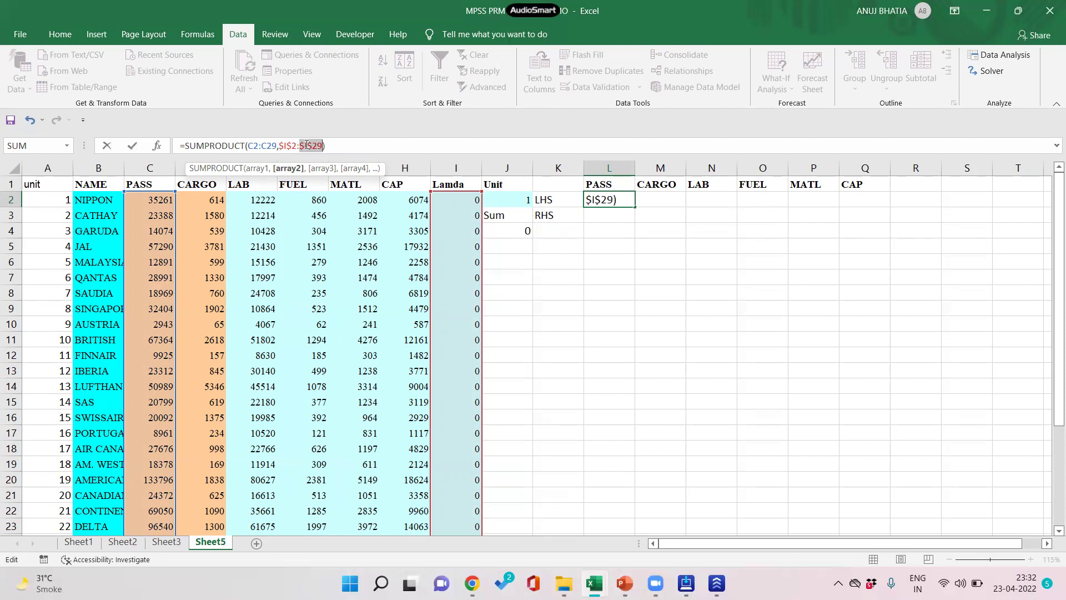
key("Return")
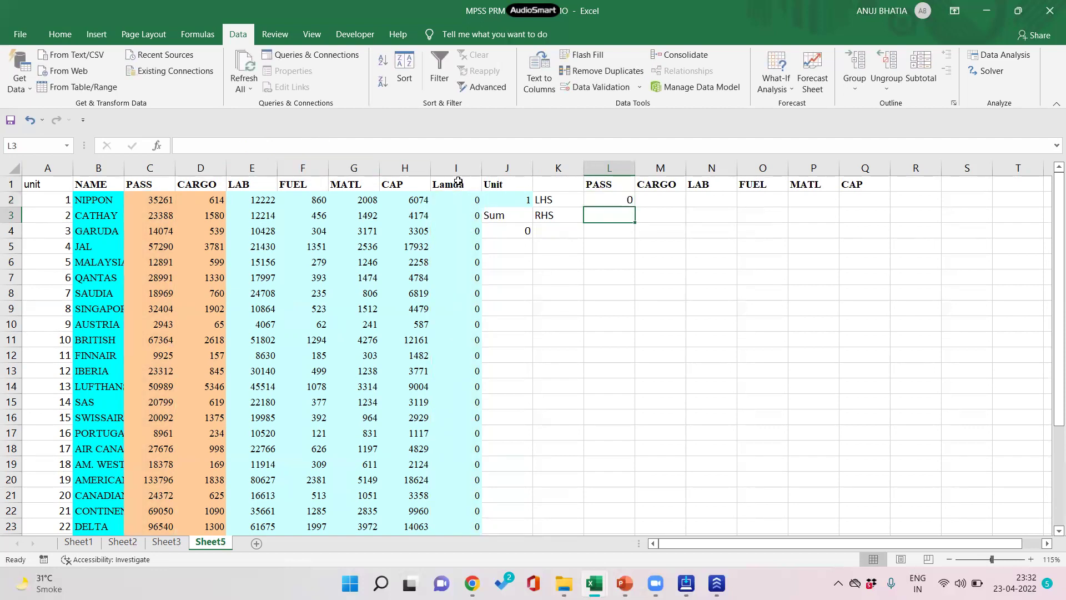
Step: Fill the SUMPRODUCT formula across to Q2 and verify the CARGO and LAB references
left_click(617, 201)
left_click_drag(634, 208, 860, 209)
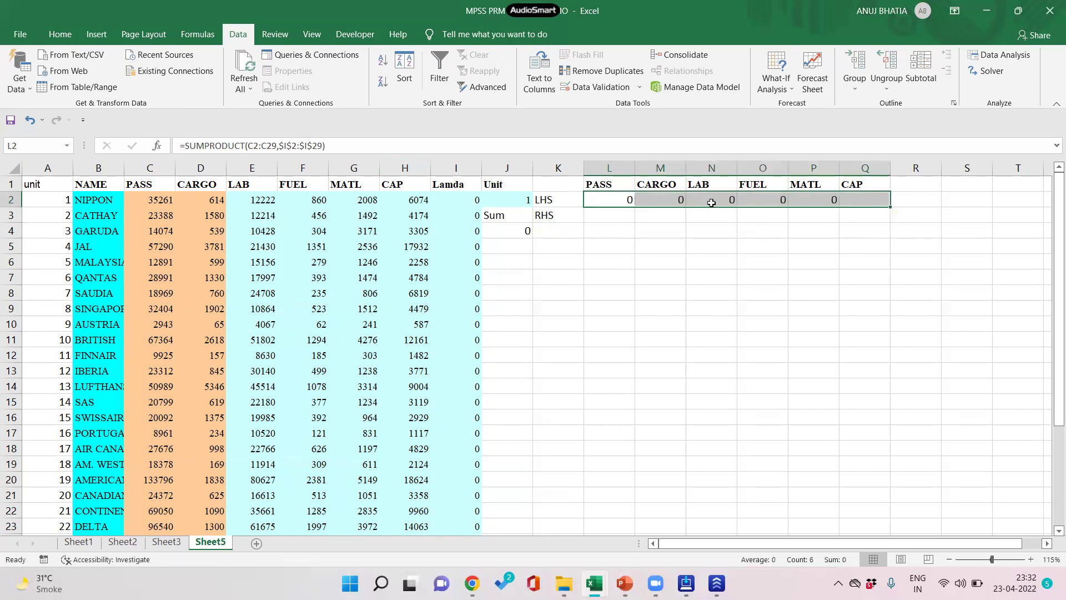
double_click(671, 201)
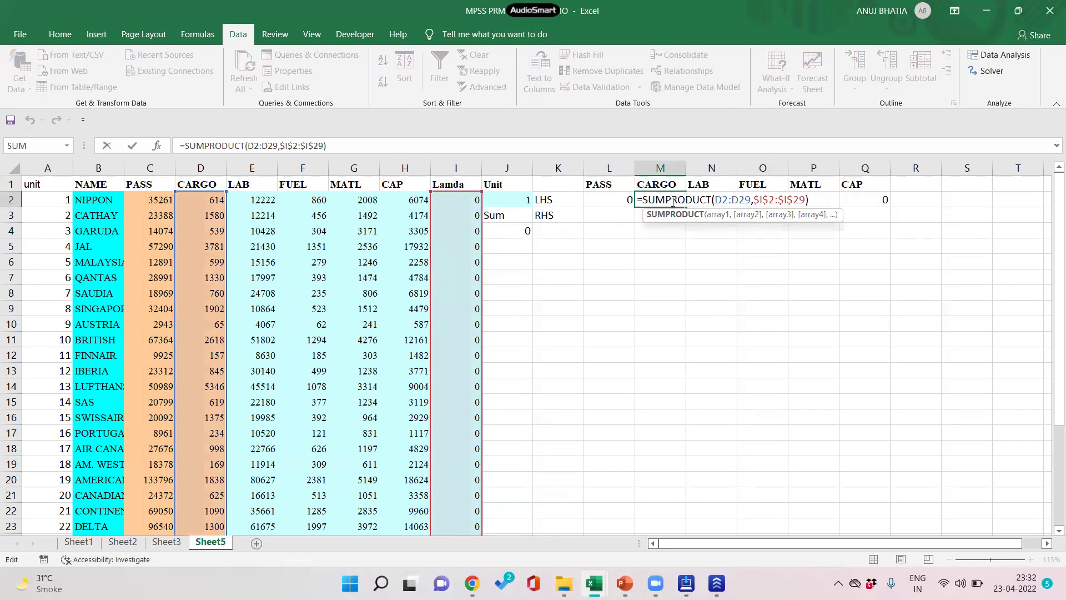
key("Escape")
double_click(715, 200)
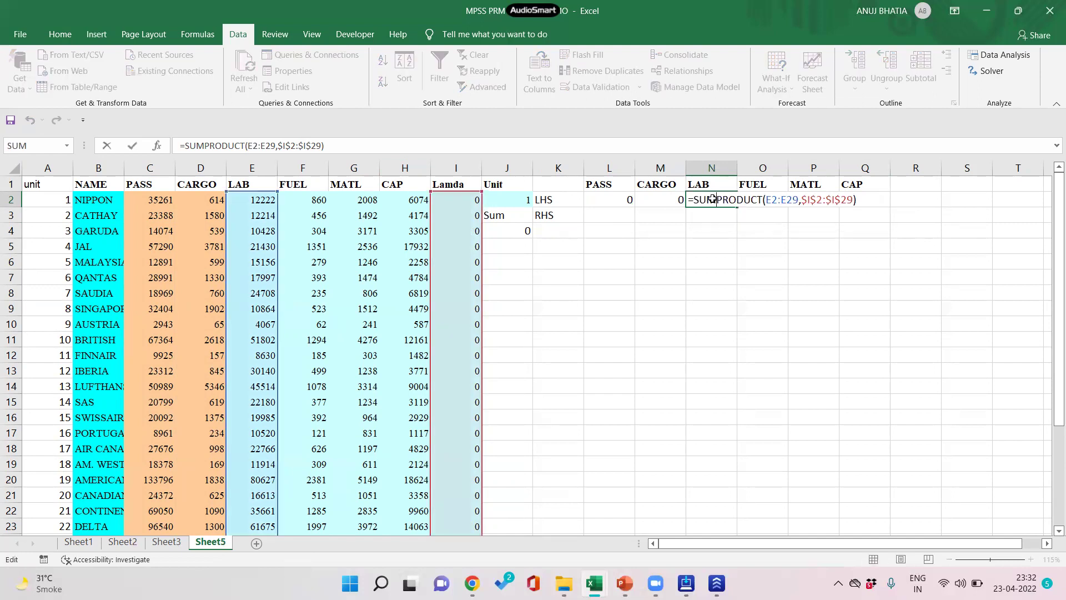
key("Escape")
left_click(589, 215)
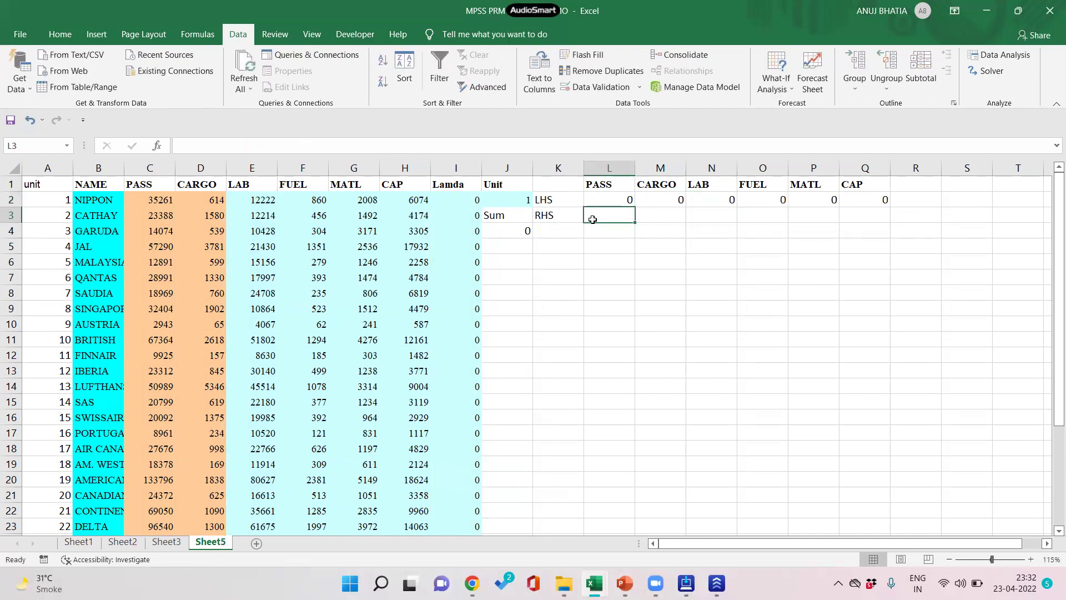
Step: Add Phi1 and Phi2 labels in L5:M5 with starting values of 1 in L4:M4
left_click(599, 233)
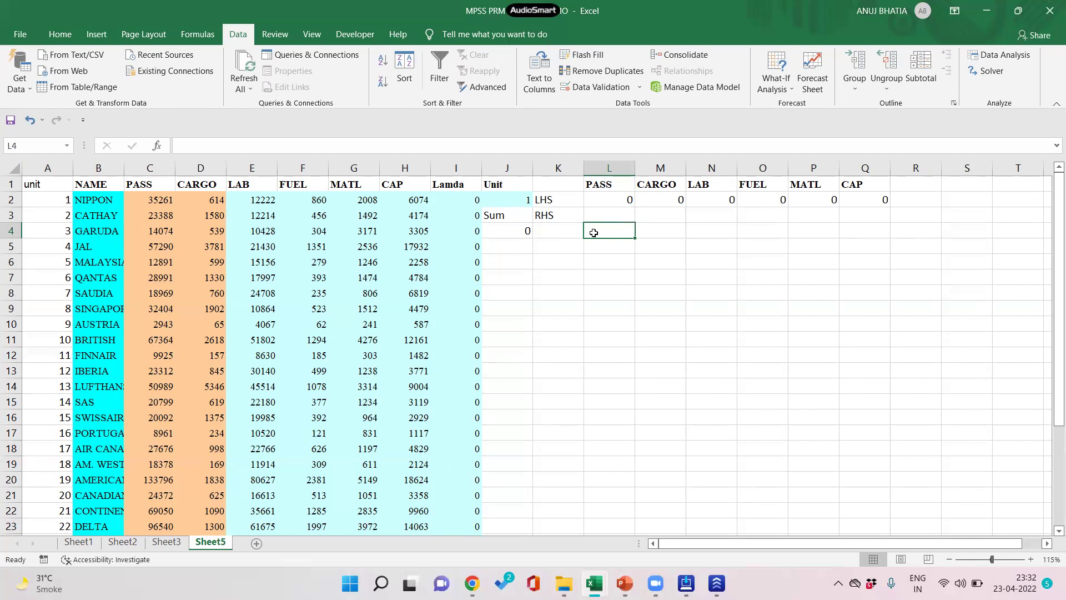
key("Return")
type("Phi1")
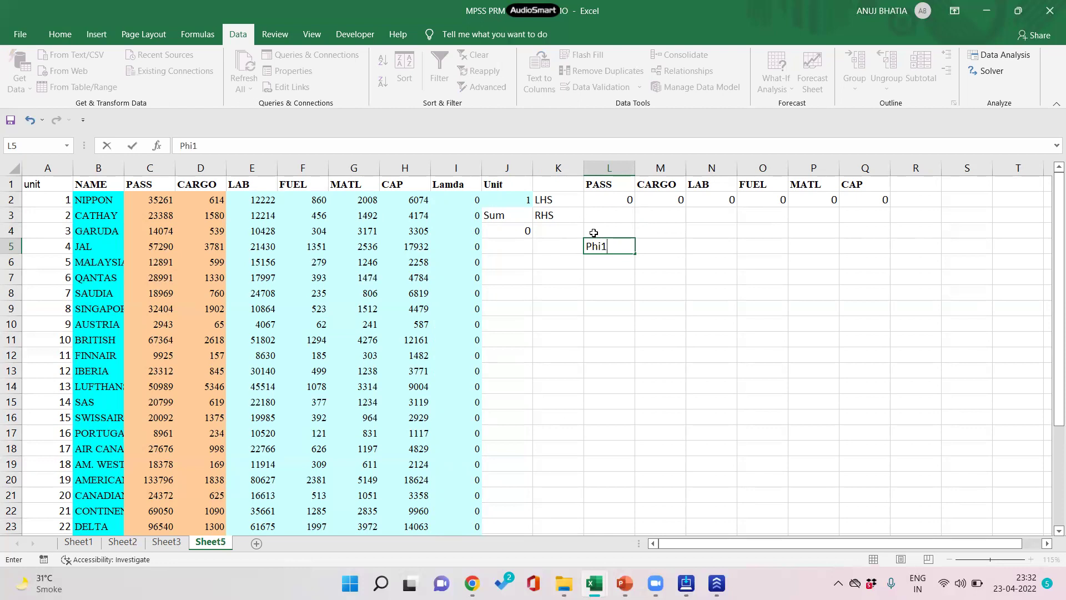
key("Tab")
type("Phi2")
left_click(593, 233)
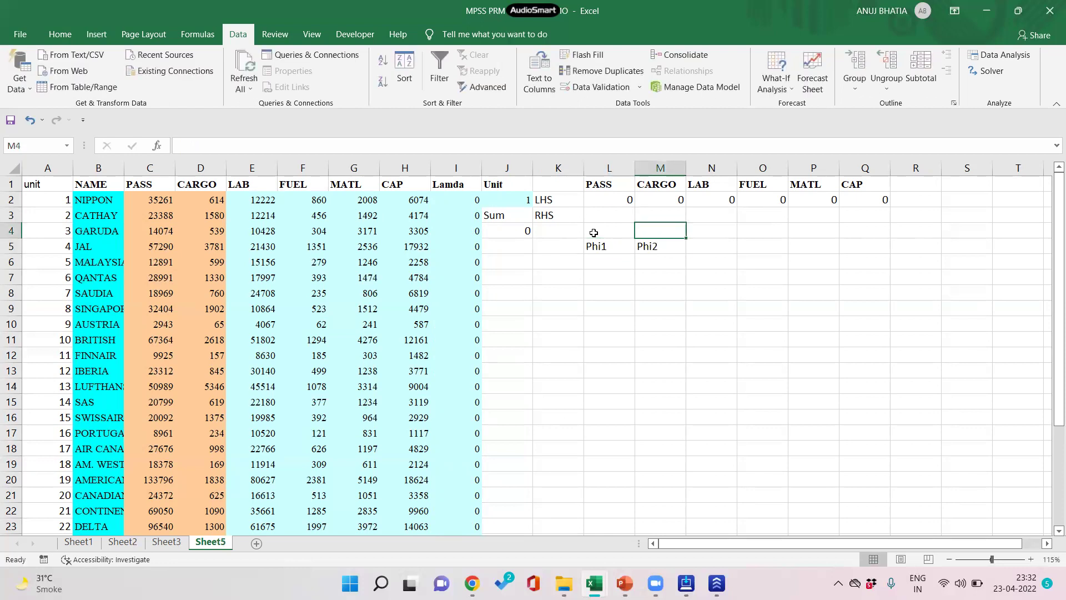
type("1")
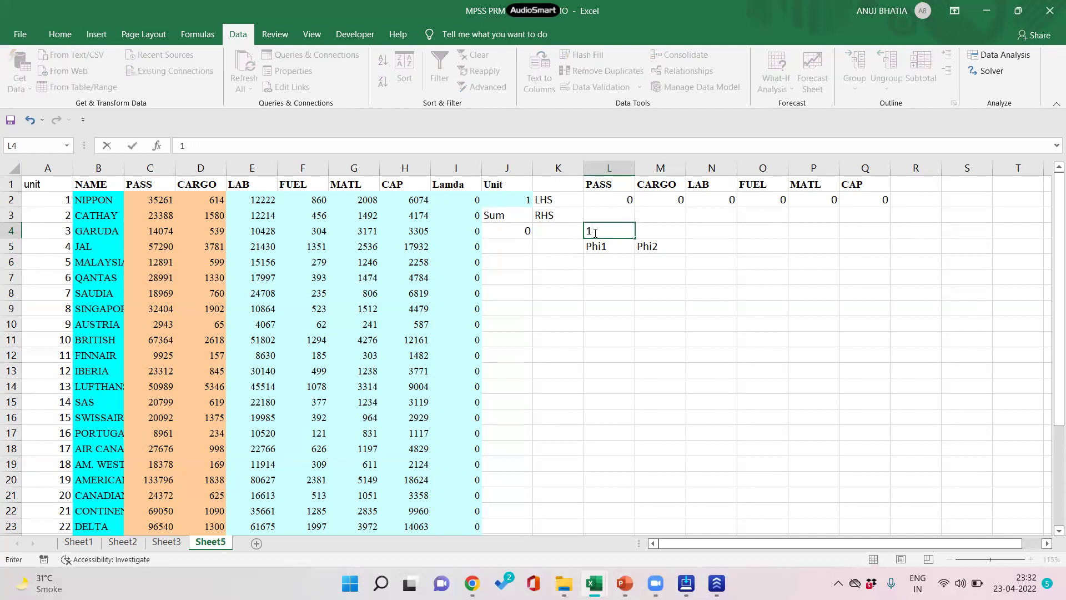
key("Tab")
type("1")
key("Tab")
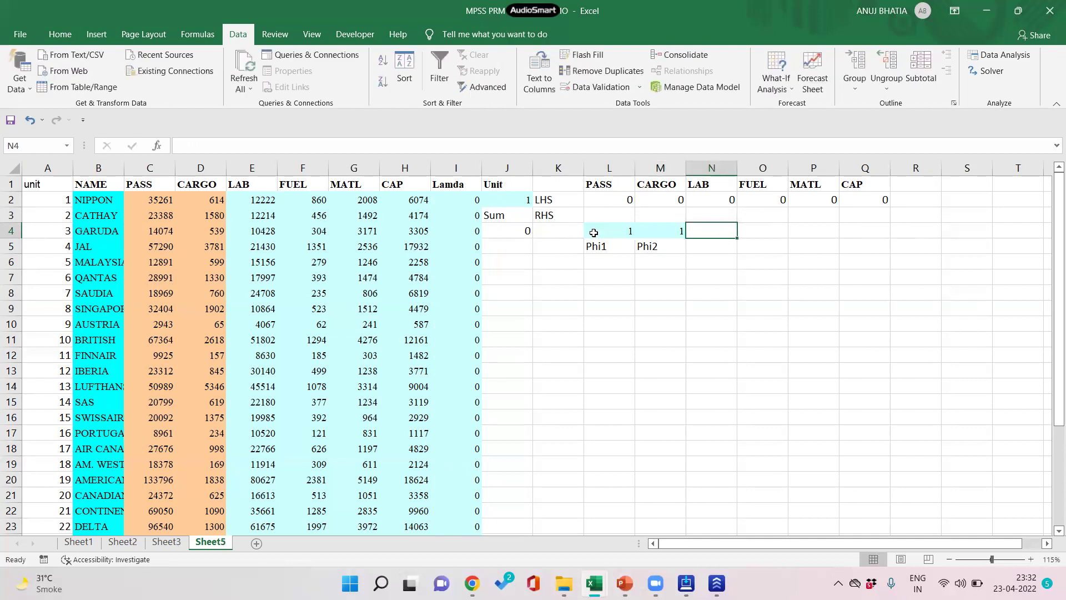
Step: Label J5 Objective and enter =AVERAGE(L4:M4) in J6
left_click(518, 249)
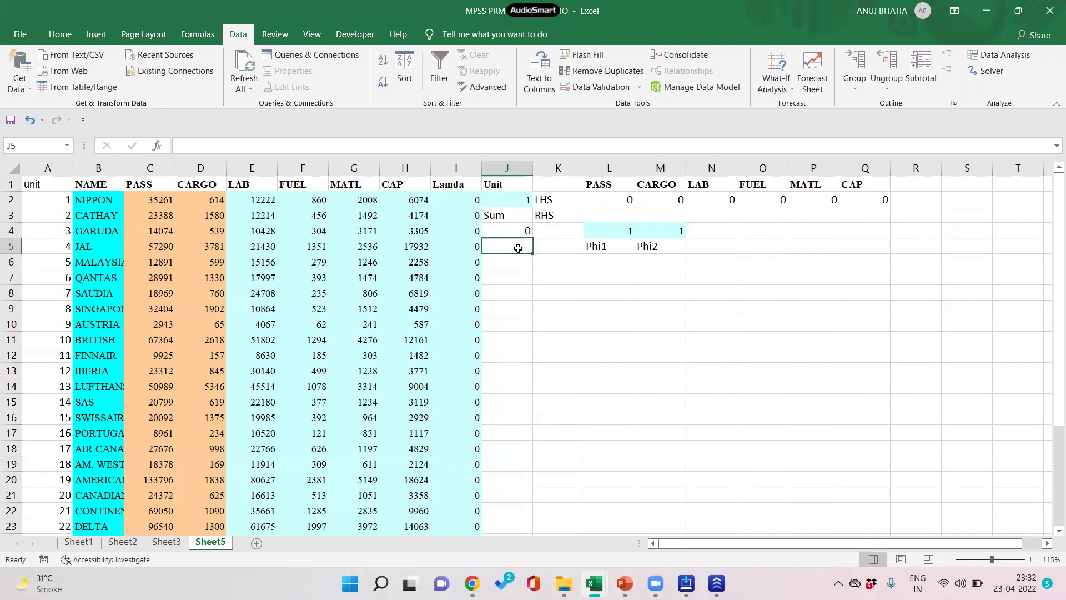
type("Obje")
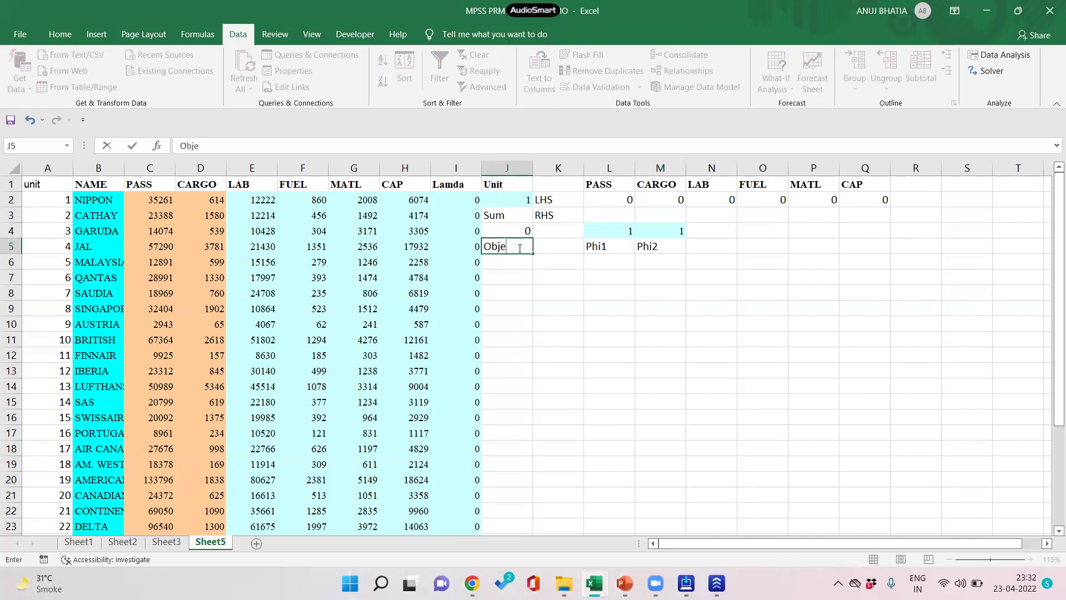
type("ctive")
key("BackSpace")
key("BackSpace")
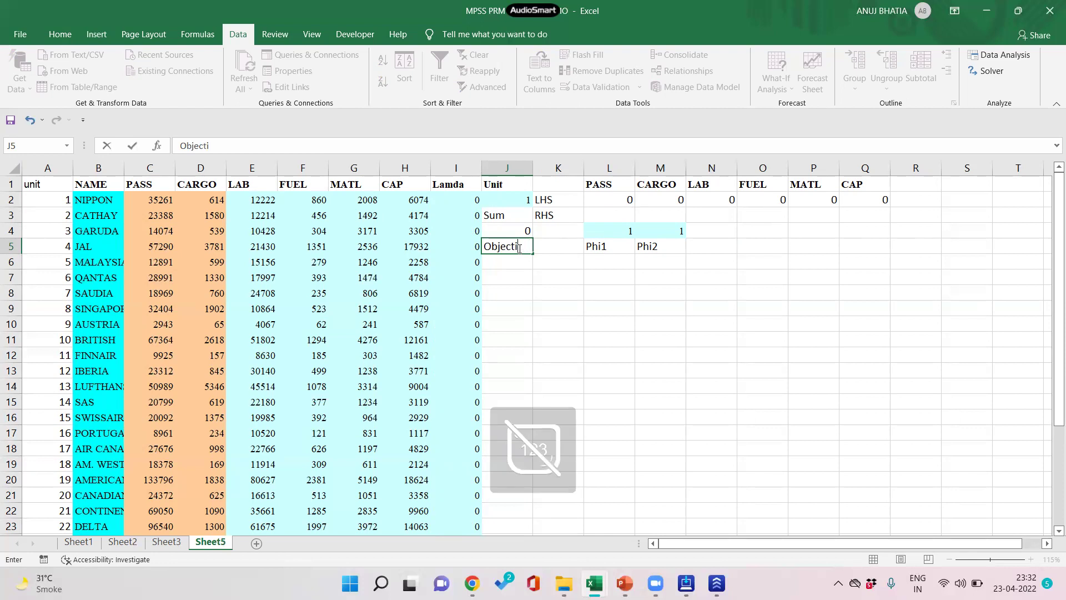
type("ve")
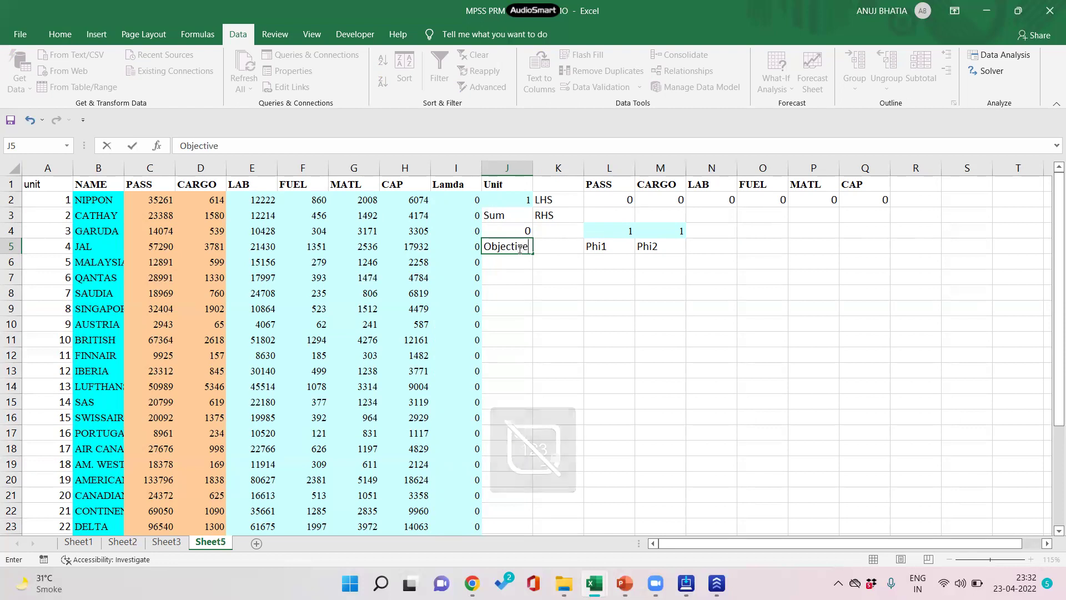
key("Return")
type("=")
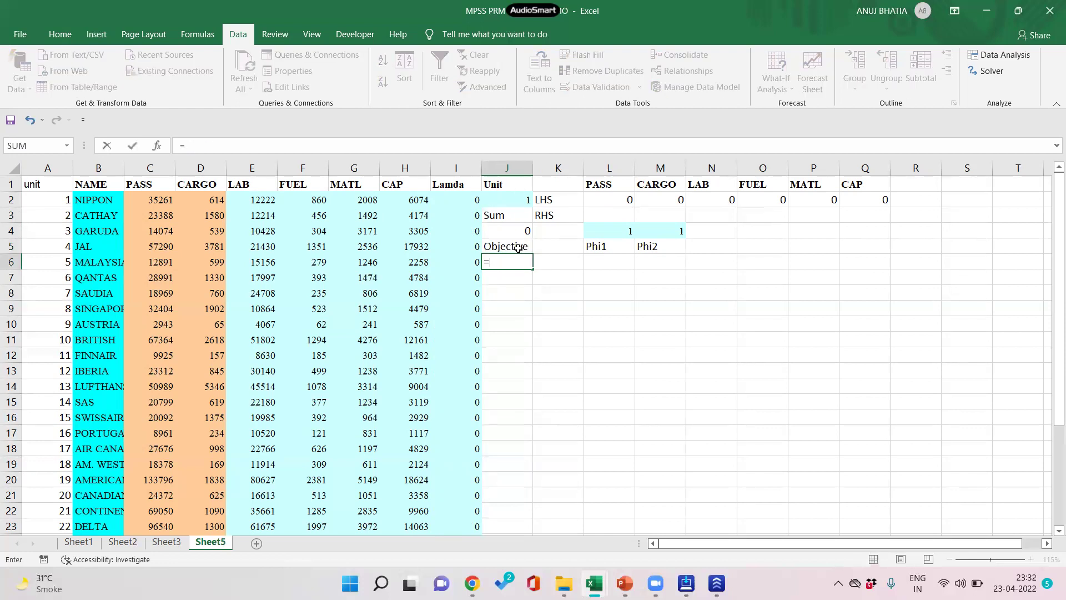
type("av")
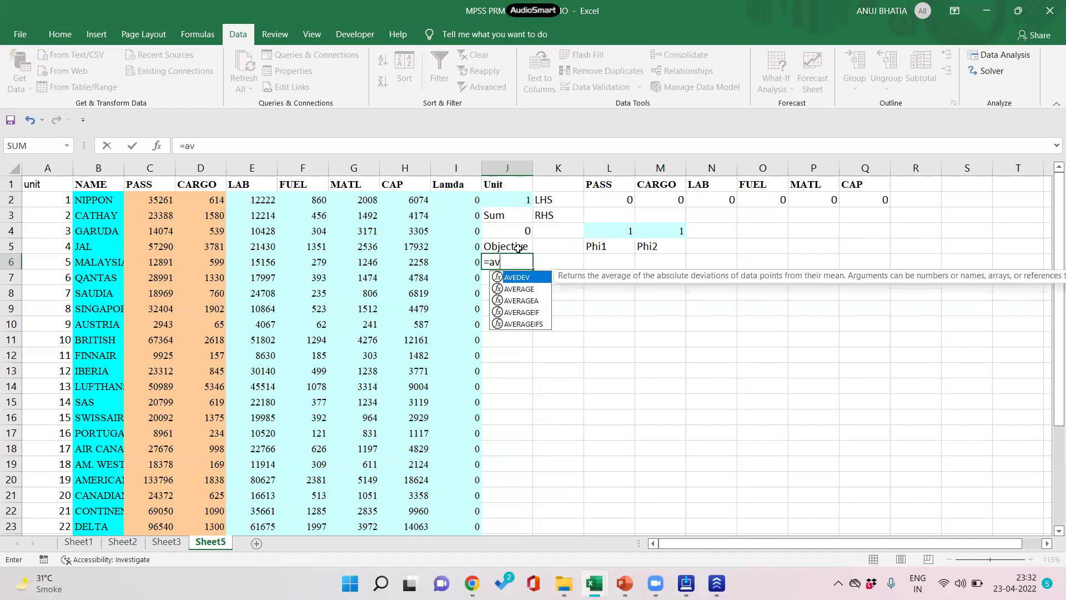
key("Down")
key("Tab")
left_click_drag(590, 233, 652, 234)
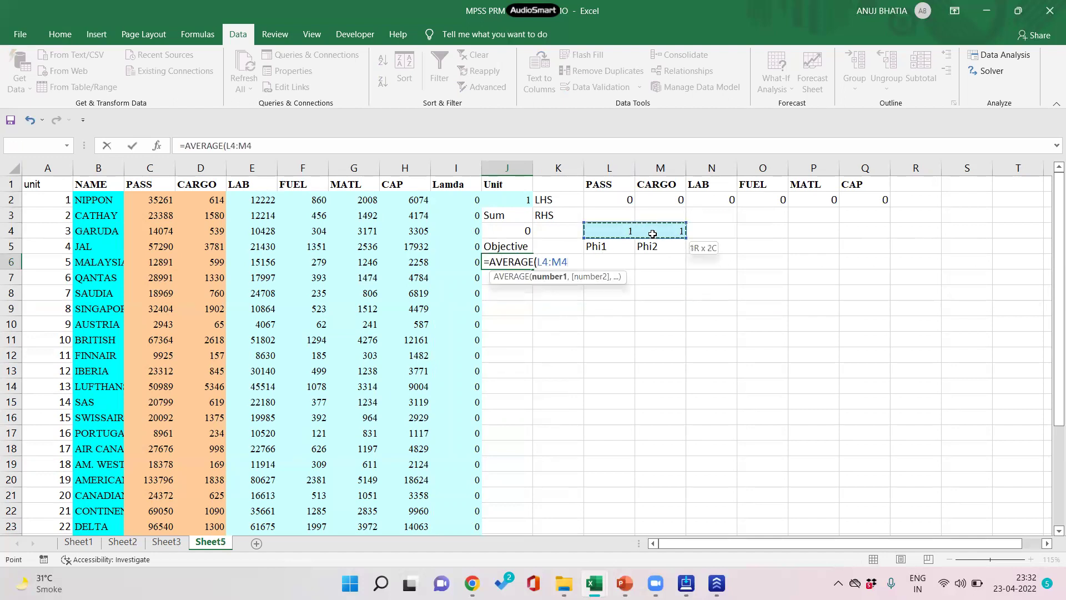
type(")")
key("Return")
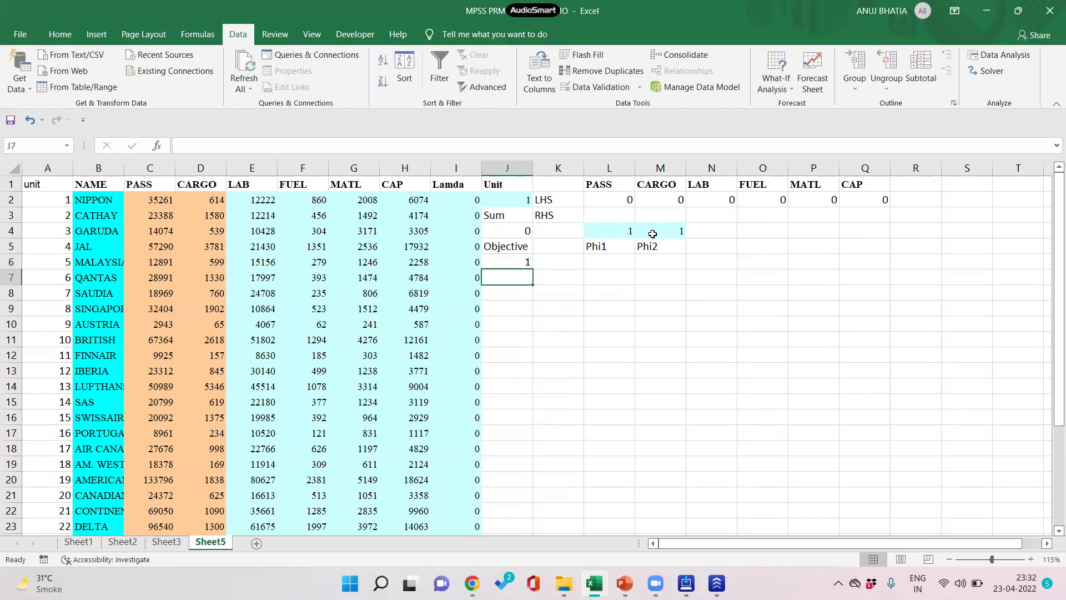
Step: Enter =L4*INDEX(C2:C29,$J$2) in L3 for the phi-scaled PASS RHS
left_click(617, 216)
type("=")
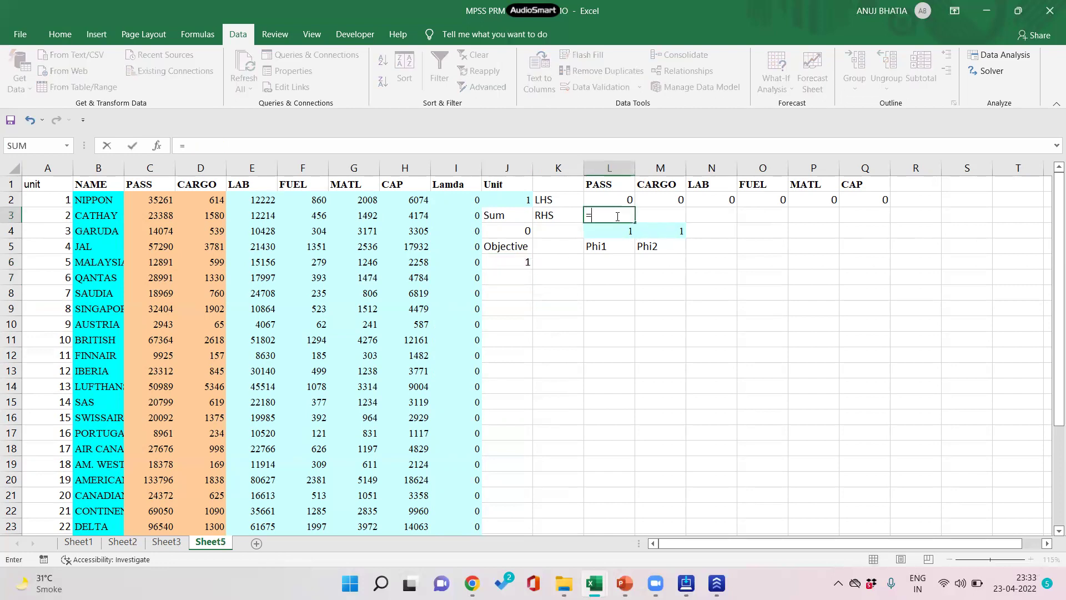
left_click(602, 232)
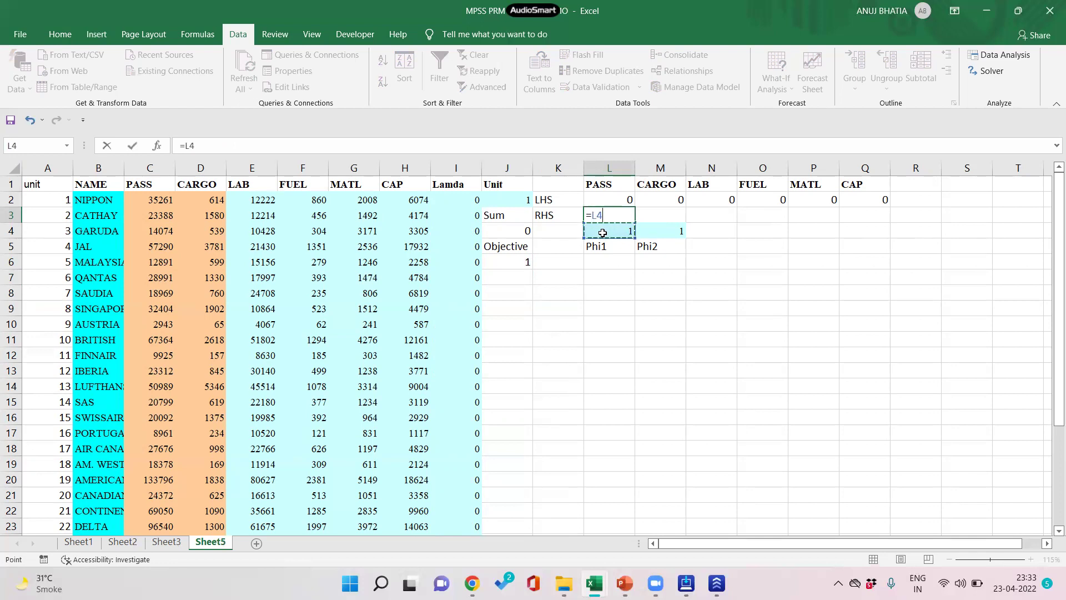
type("*ind")
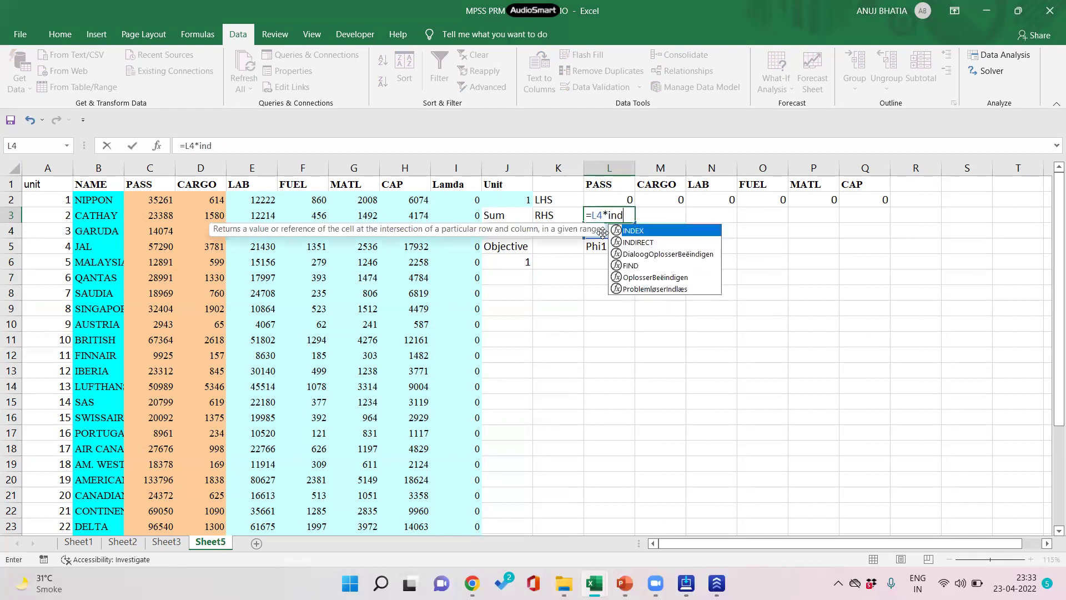
key("Tab")
left_click(150, 200)
left_click_drag(150, 200, 167, 533)
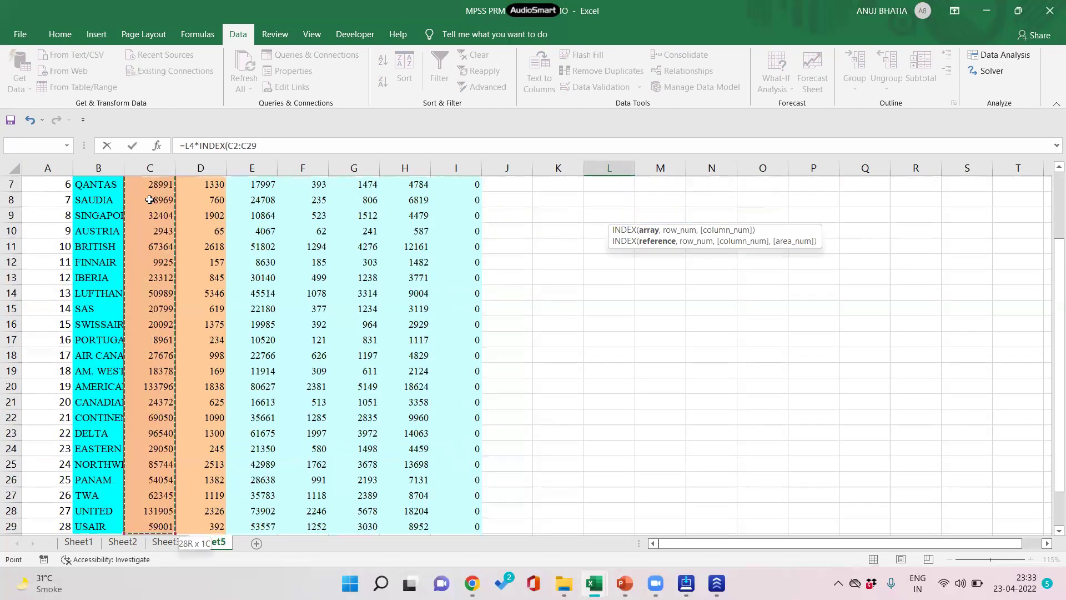
type(",")
left_click(492, 198)
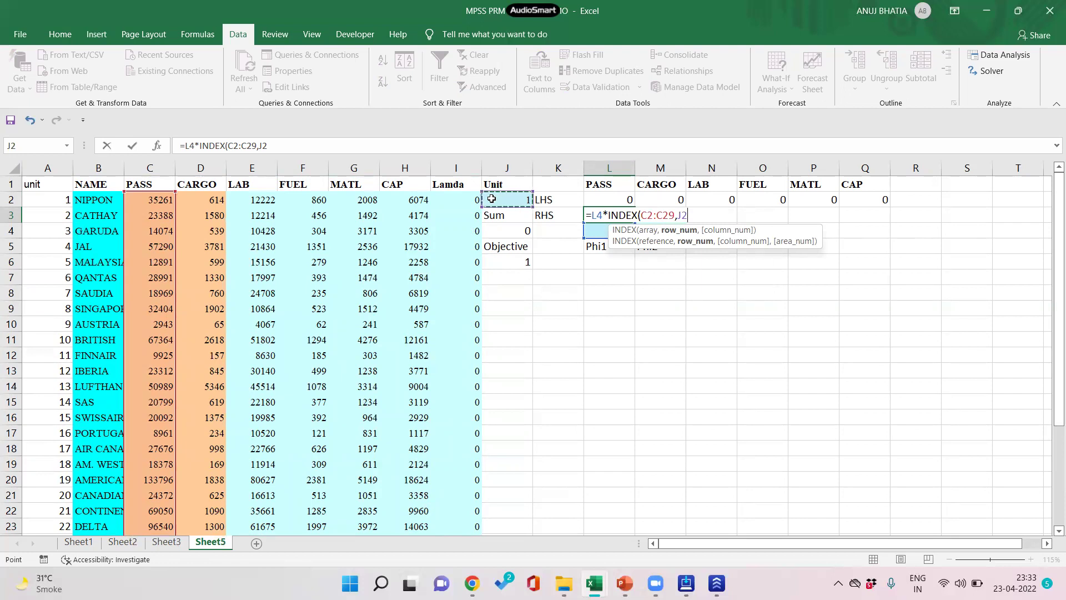
key("F4")
type(")")
key("Return")
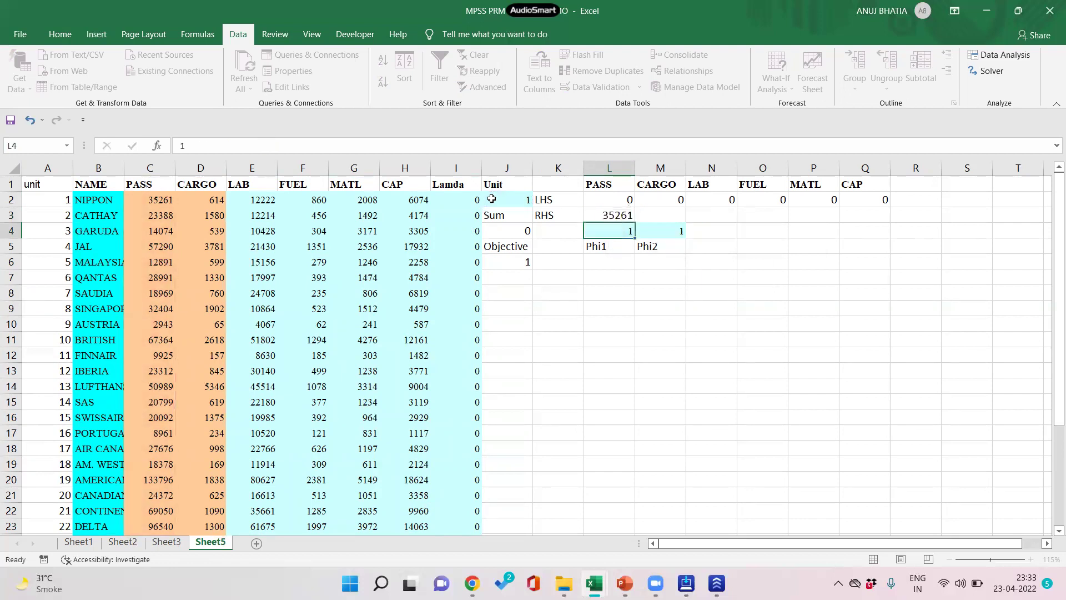
Step: Fill the L3 formula right into M3 for the CARGO RHS (614)
left_click(619, 214)
left_click_drag(634, 221, 680, 221)
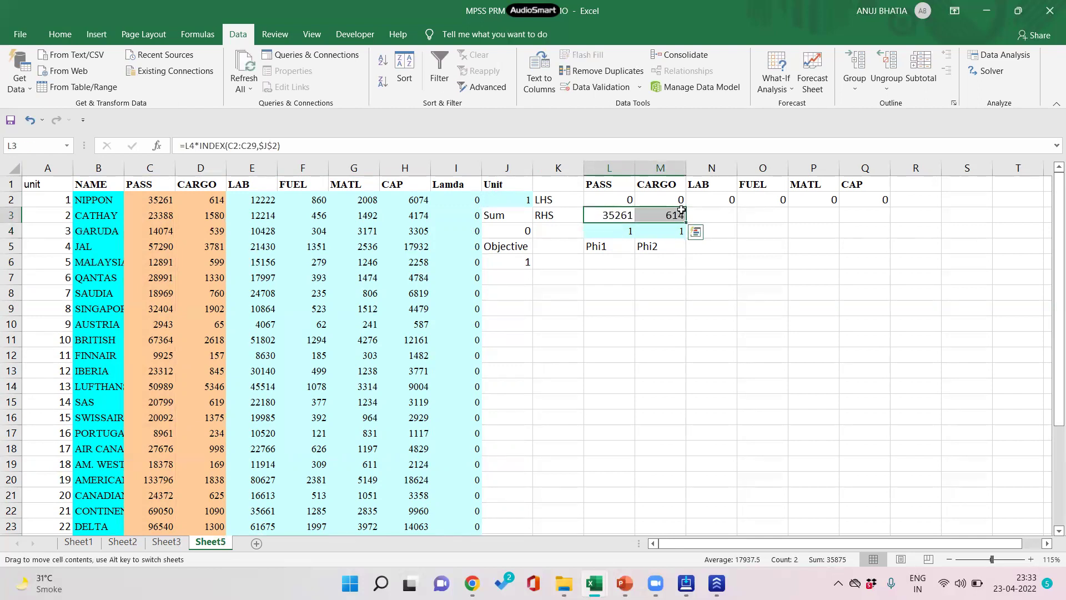
double_click(673, 216)
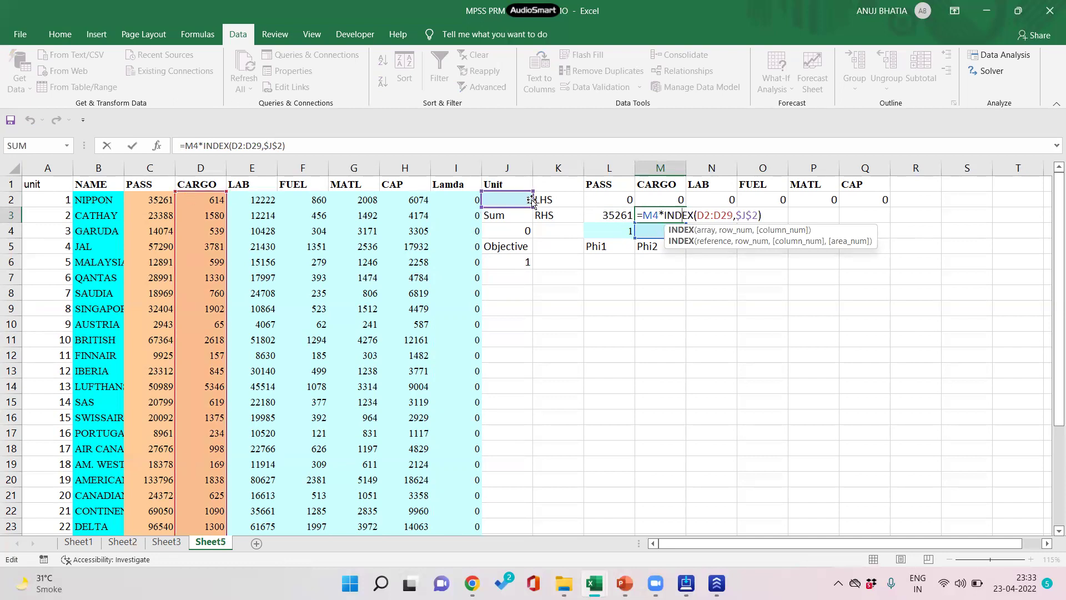
key("Escape")
Step: Enter =INDEX(E2:E29,$J$2) in N3 and fill it right to Q3 (12222, 860, 2008, 6074)
left_click(710, 213)
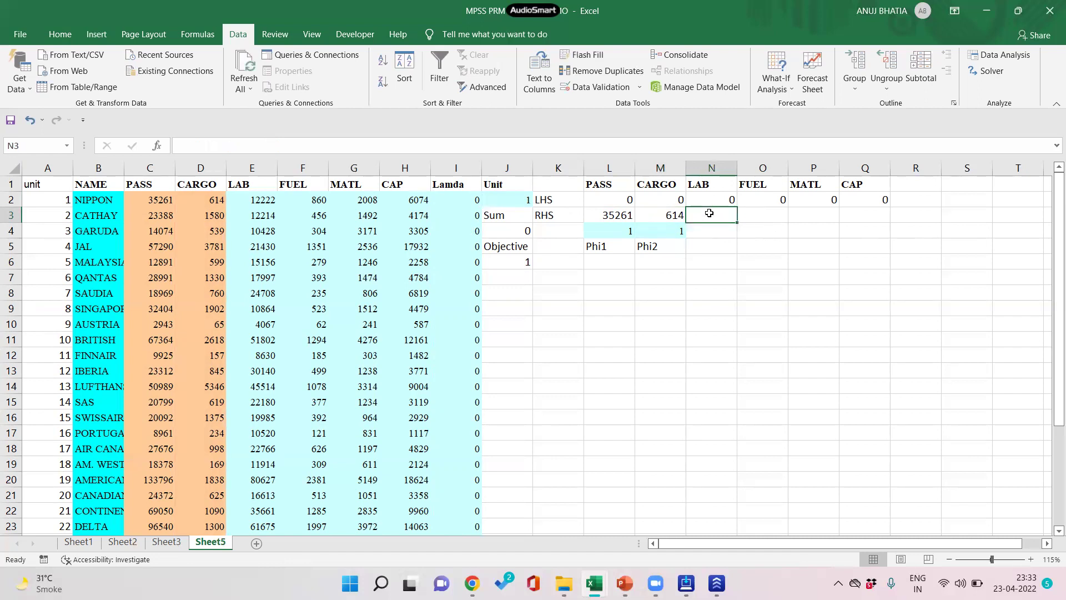
type("=in")
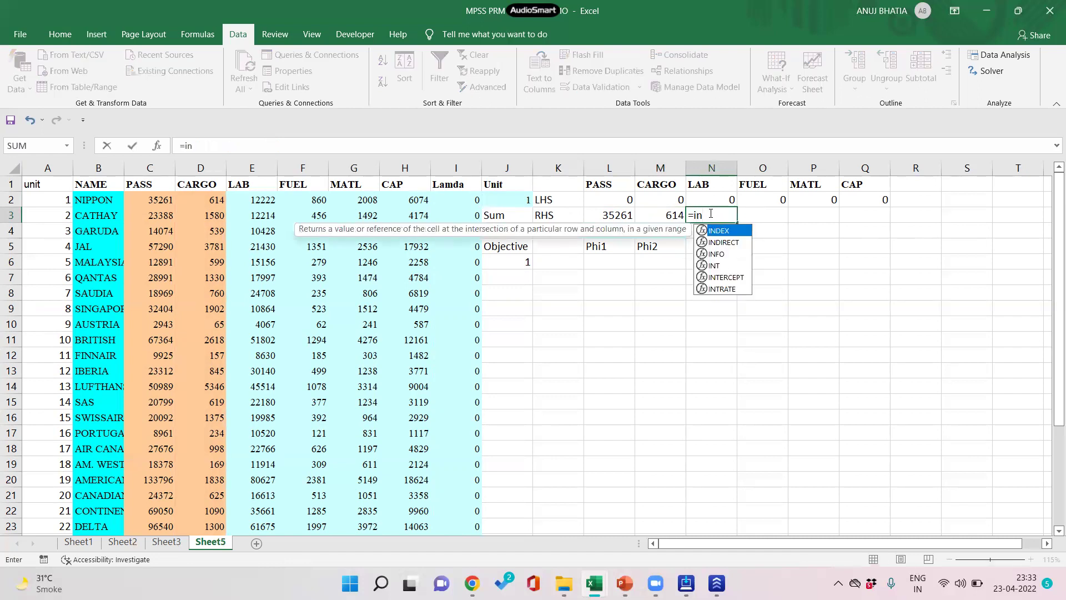
key("Tab")
left_click(262, 198)
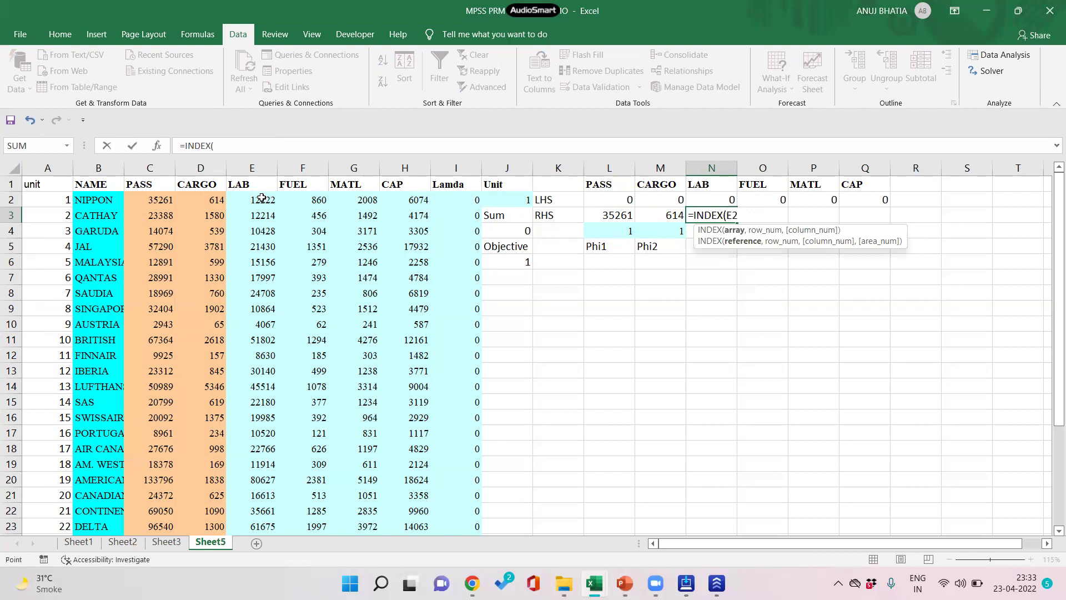
left_click_drag(262, 198, 261, 526)
type(",")
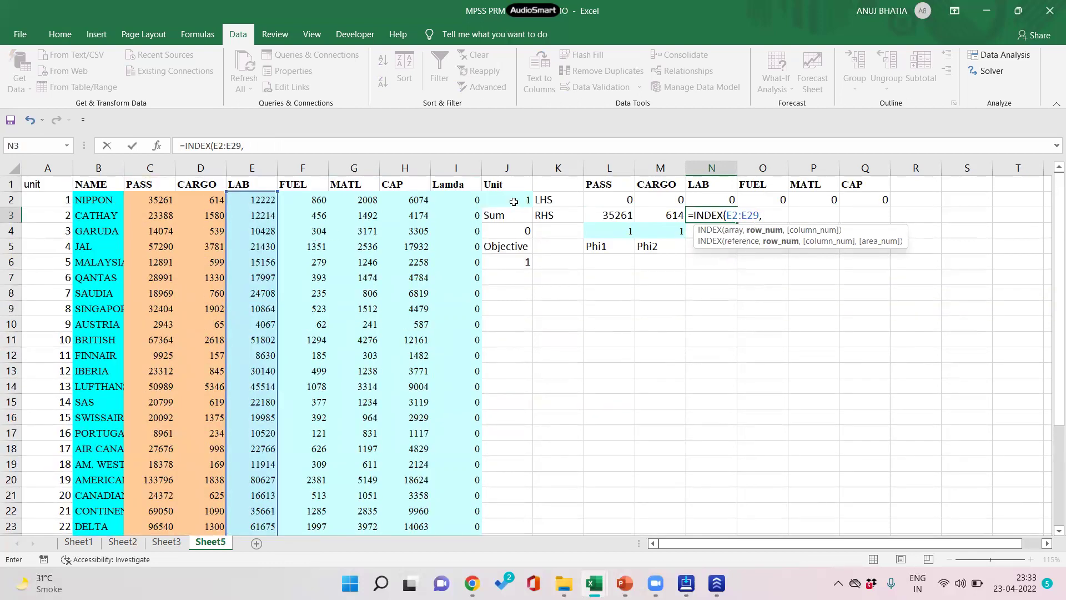
left_click(513, 202)
key("F4")
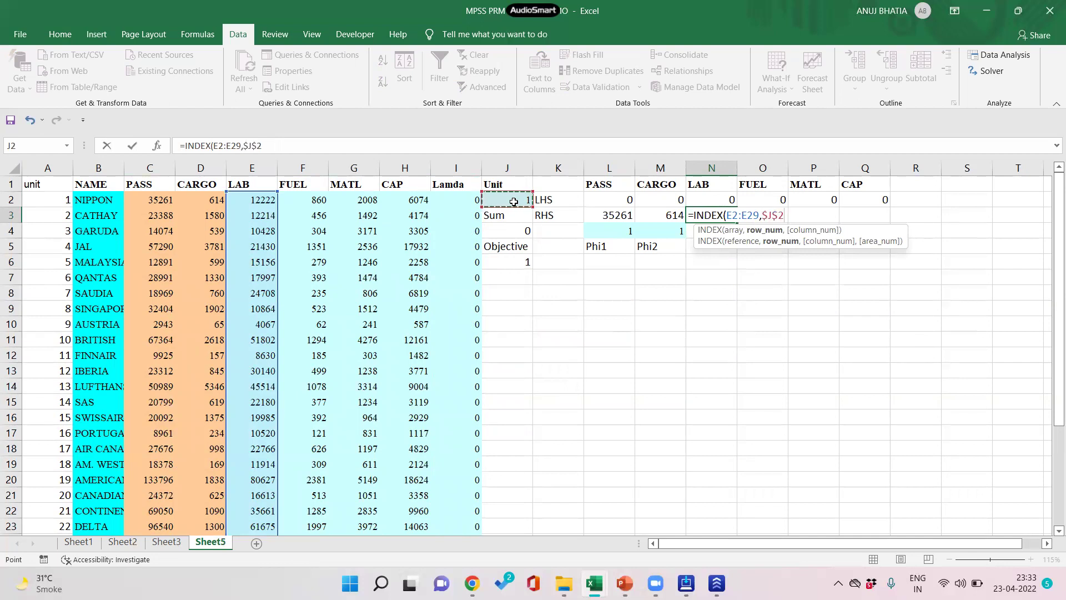
type(")")
key("Return")
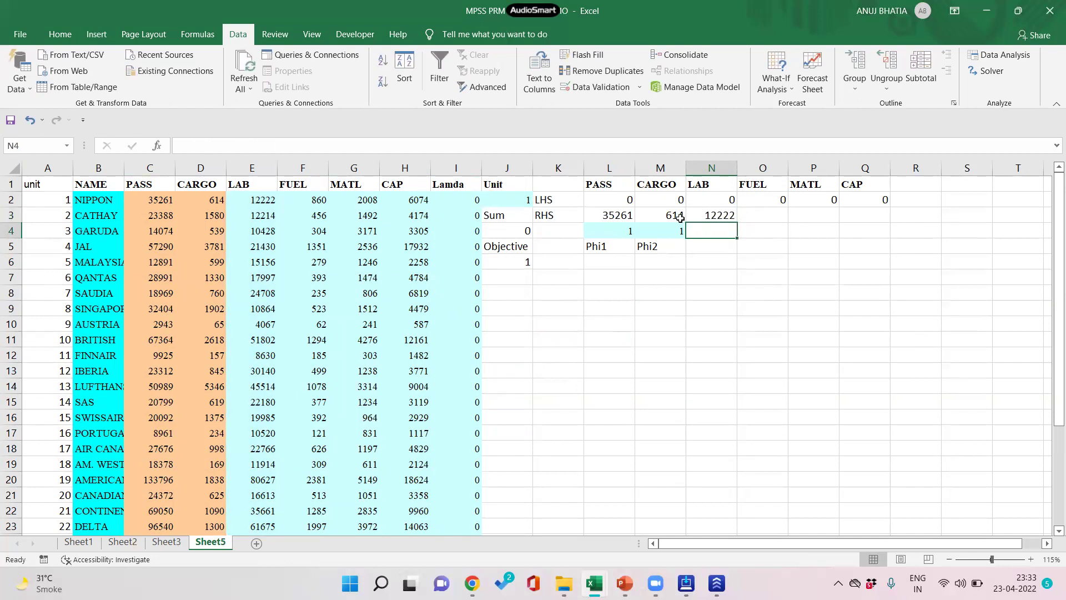
left_click(714, 216)
left_click_drag(739, 221, 853, 222)
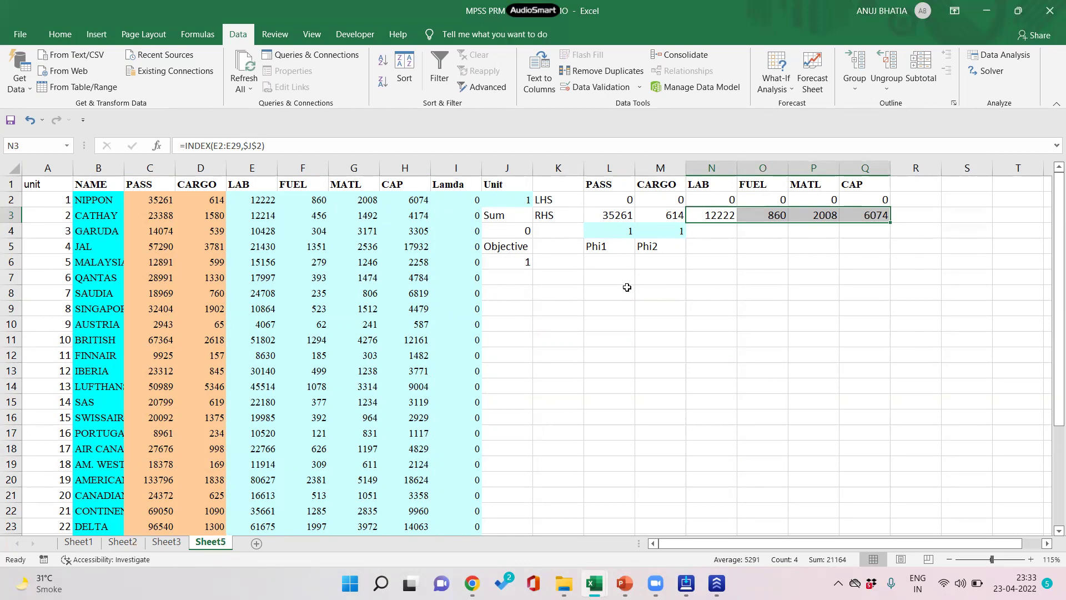
Step: Set J6 as the Solver objective cell
left_click(994, 76)
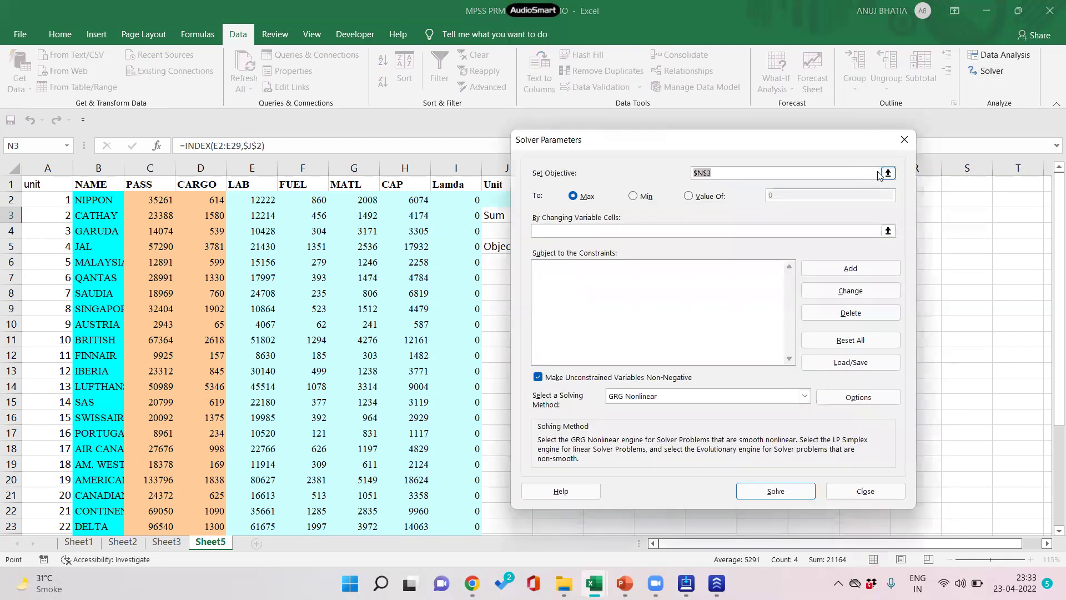
left_click(888, 174)
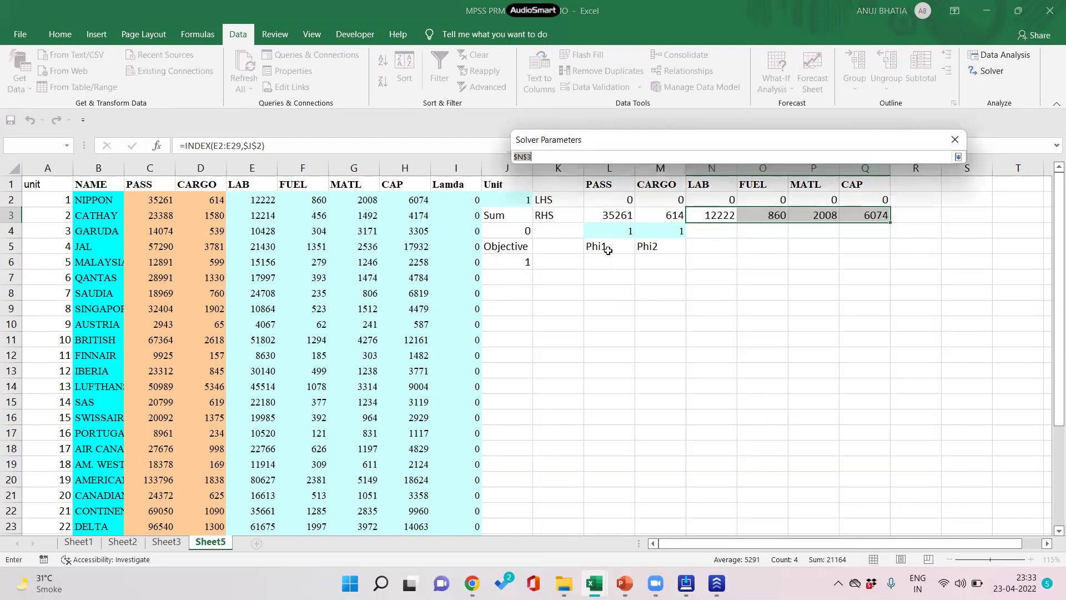
left_click(508, 262)
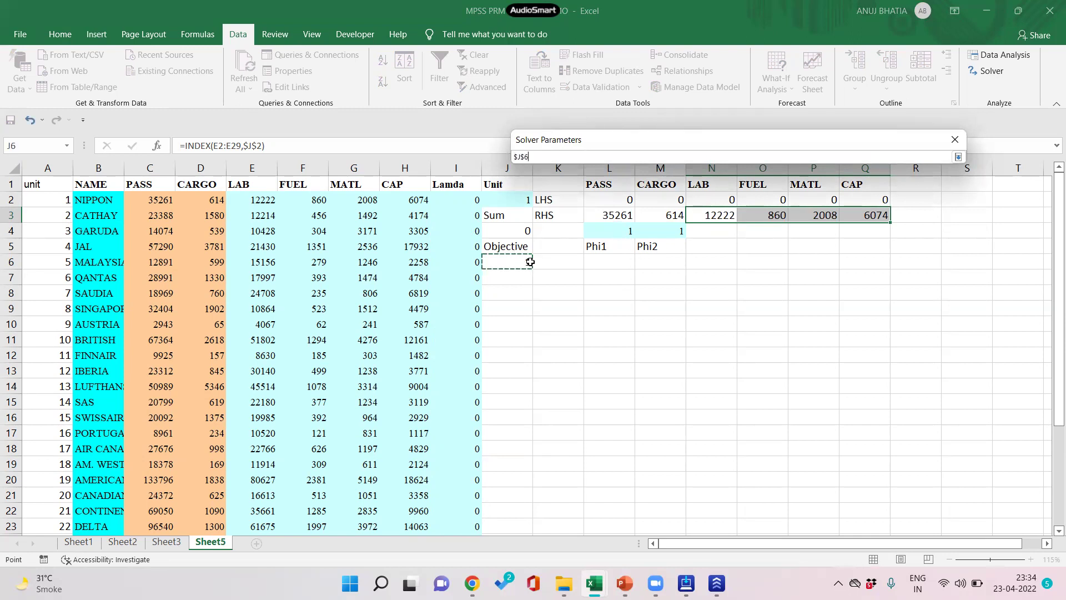
left_click(959, 158)
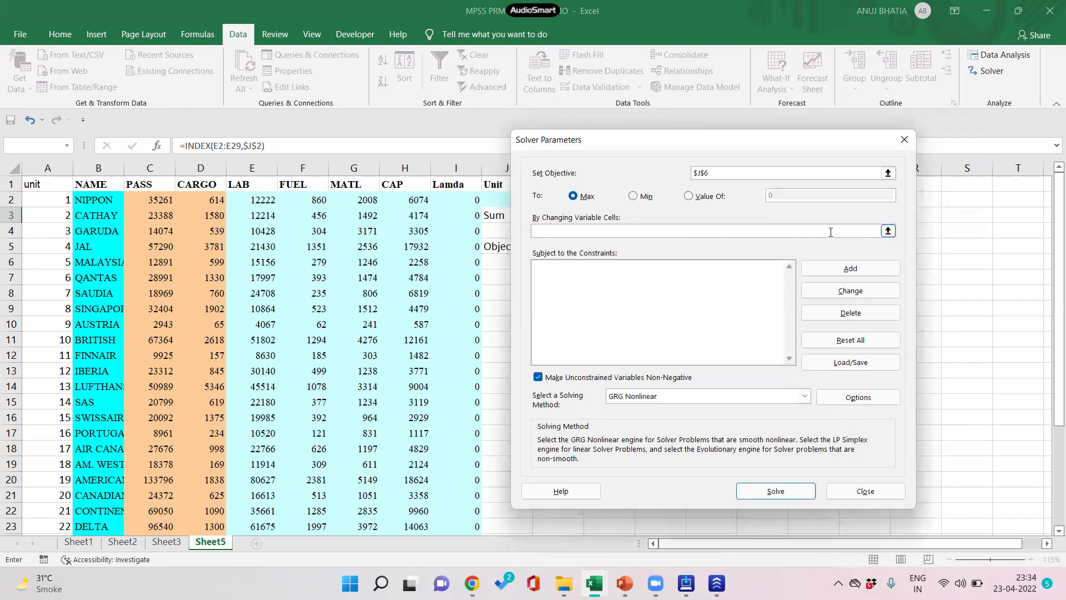
Step: Set the Solver variable cells to the lambdas I2:I29 and phis L4:M4
left_click(887, 233)
left_click(467, 201)
key("ctrl+shift+Down")
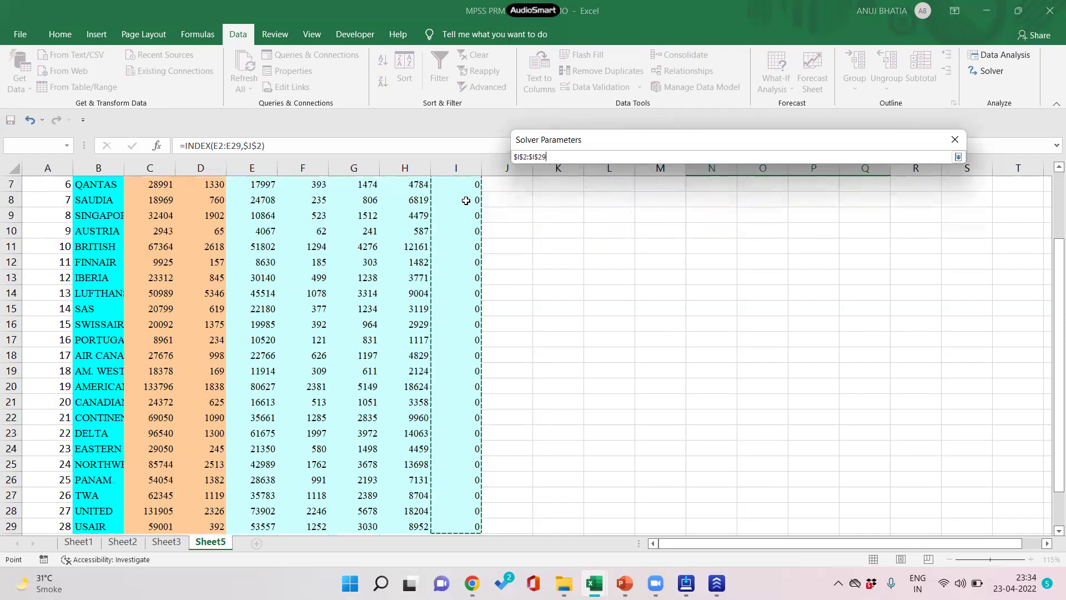
type(",")
scroll(470, 239, "up", 2)
left_click(610, 235)
left_click_drag(610, 235, 654, 236)
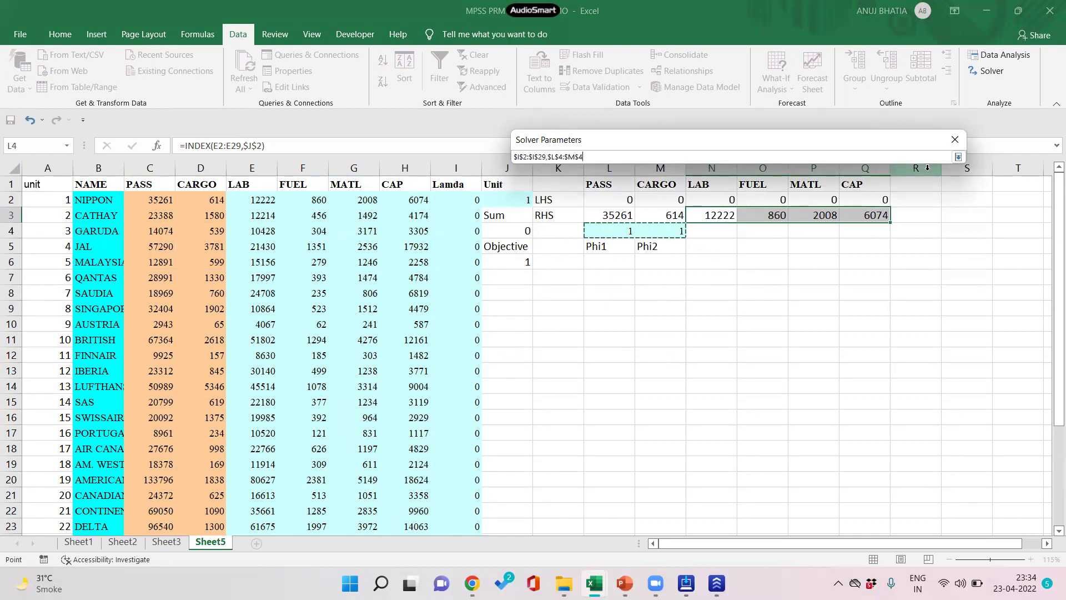
left_click(958, 158)
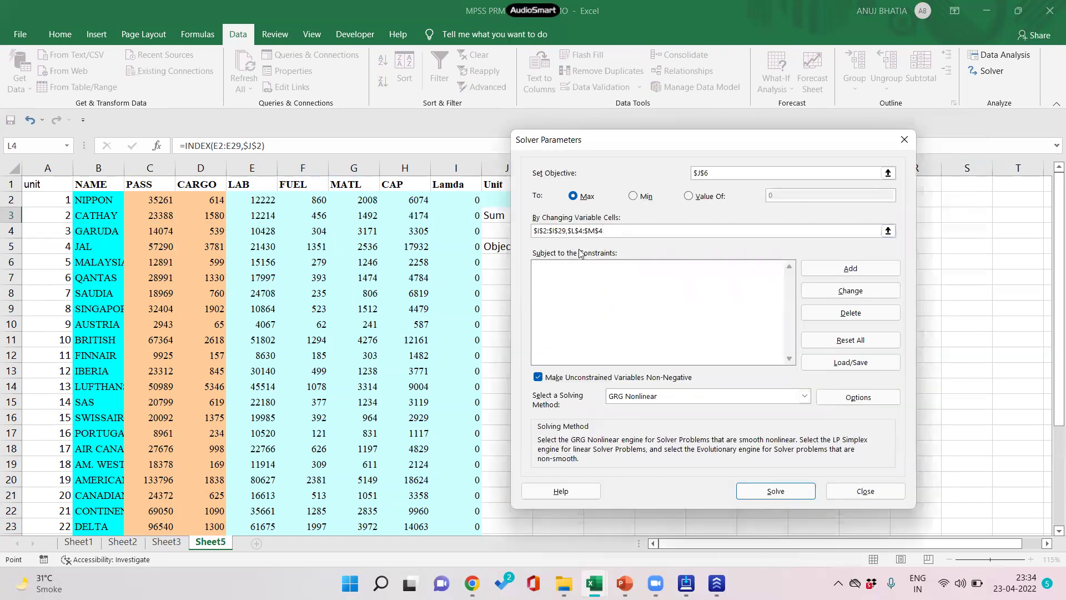
Step: Add the output constraint L2:M2 >= L3:M3 and input constraint N2:Q2 <= N3:Q3
left_click(834, 270)
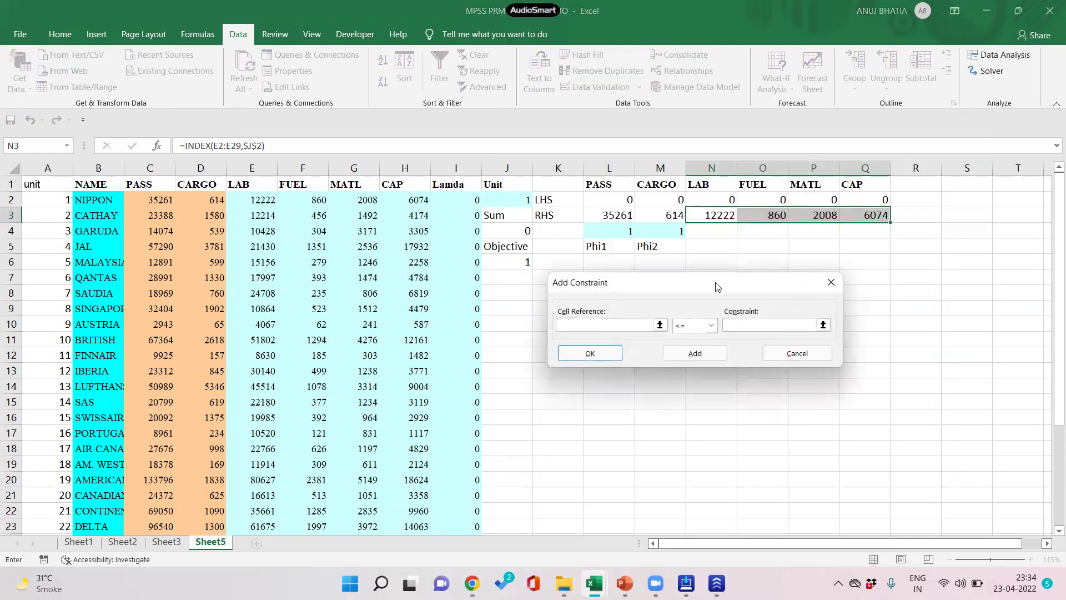
left_click_drag(612, 201, 655, 201)
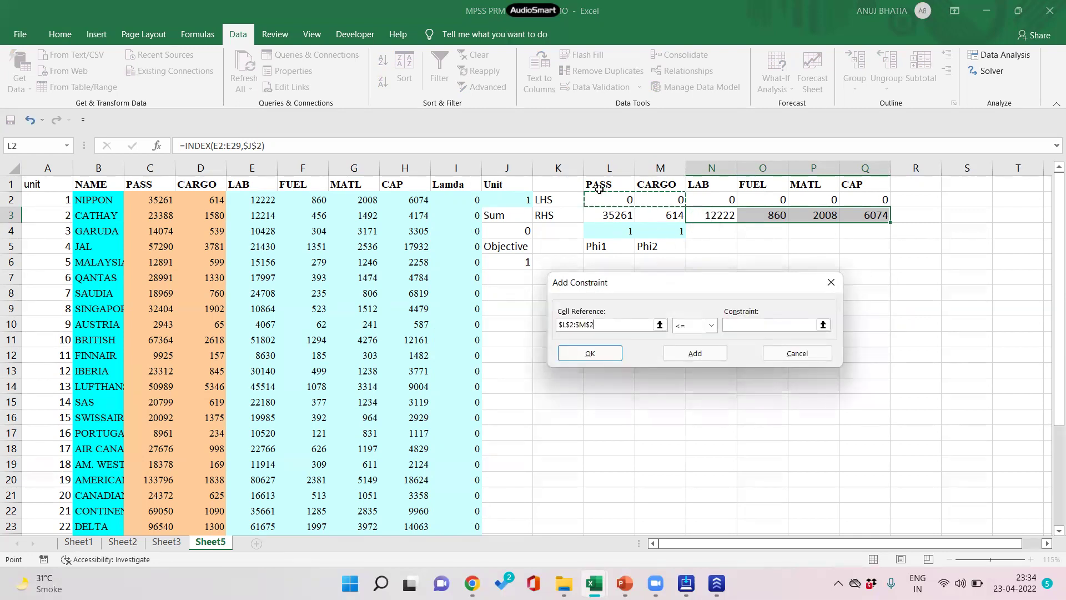
left_click(710, 325)
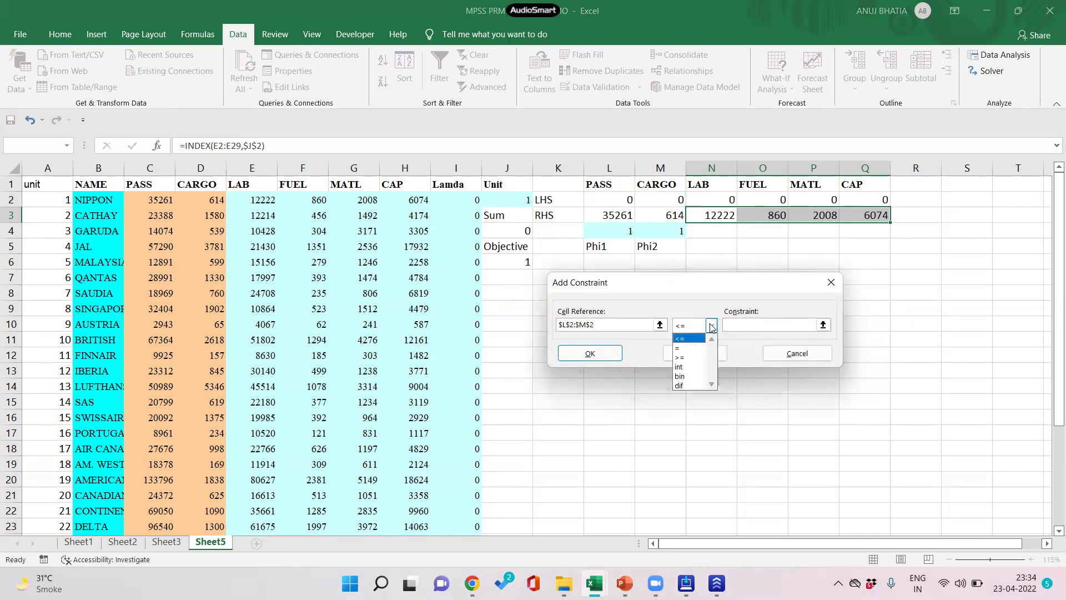
left_click(694, 358)
left_click_drag(606, 215, 651, 216)
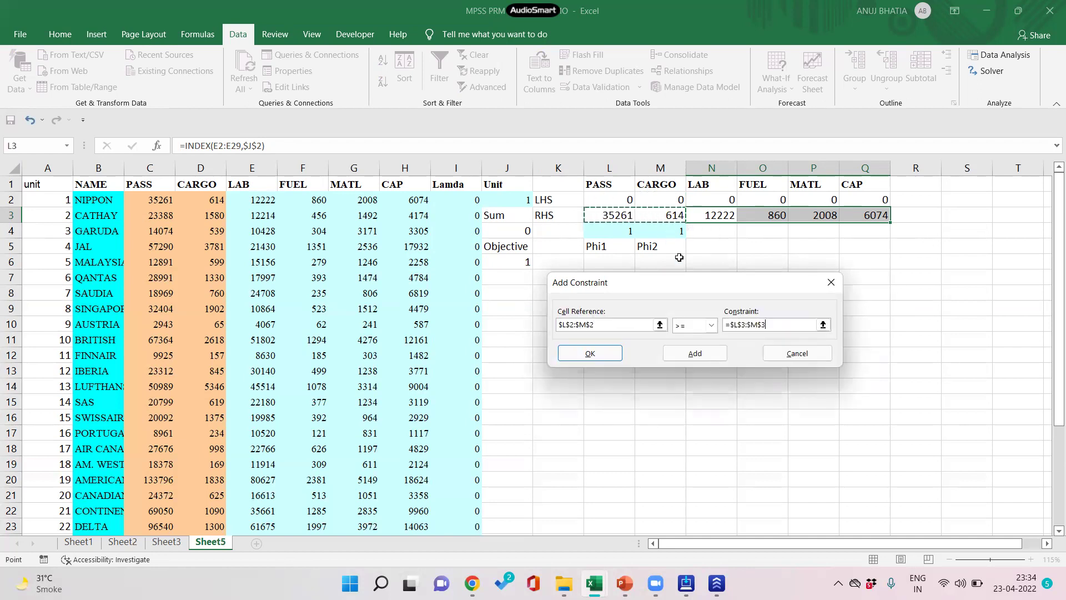
left_click(684, 354)
left_click_drag(711, 200, 858, 198)
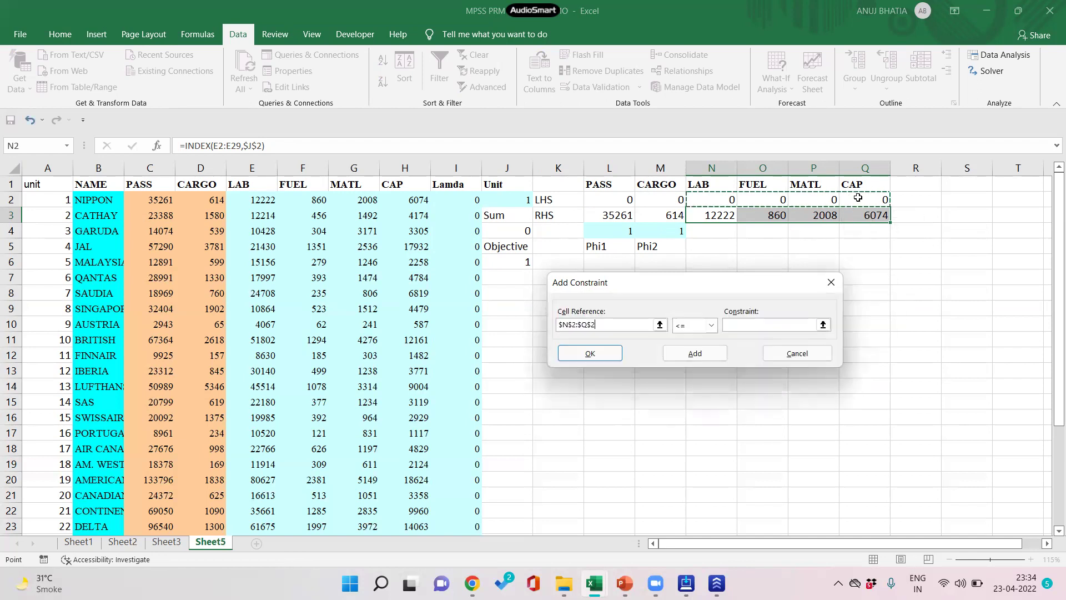
left_click(733, 325)
left_click_drag(711, 216, 857, 218)
left_click(677, 355)
Step: Add the constraints J4 = 1 and L4:M4 >= 1, then return to Solver
left_click(510, 232)
left_click(711, 325)
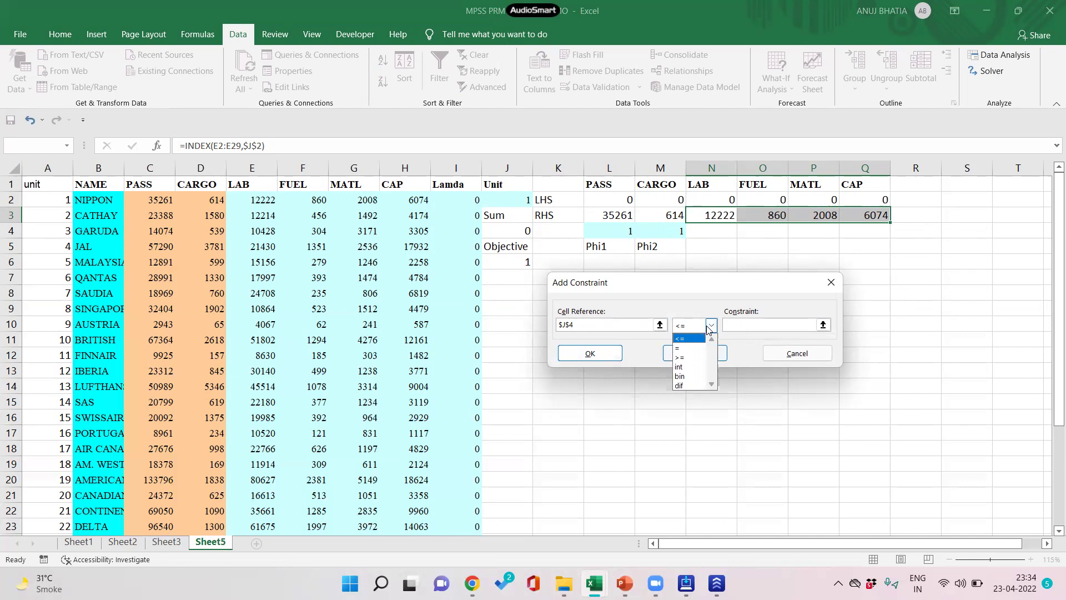
left_click(701, 348)
left_click(733, 324)
type("1")
left_click(695, 353)
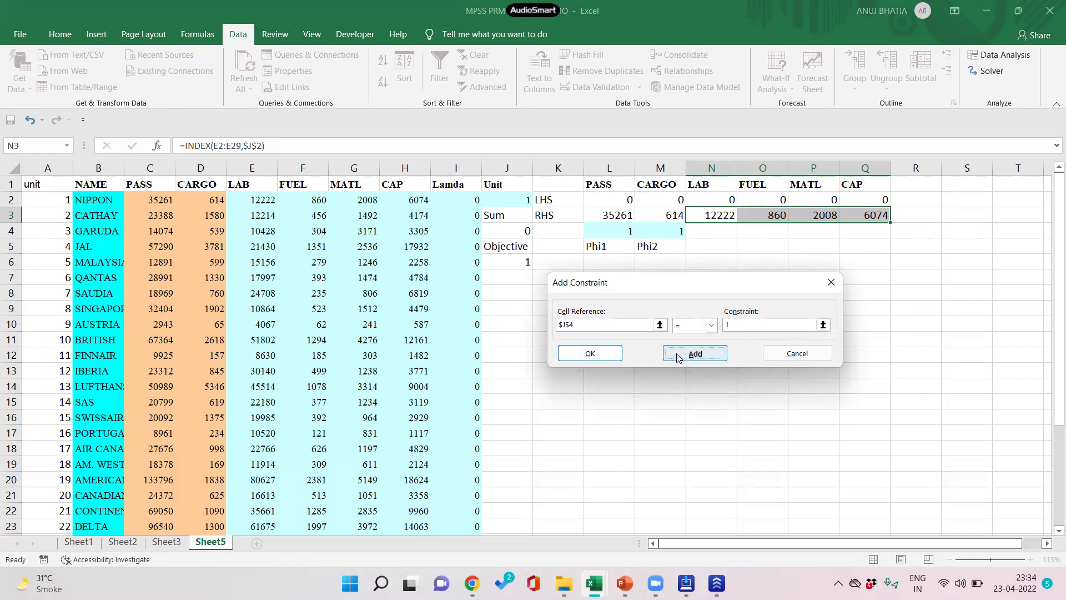
left_click_drag(608, 231, 647, 232)
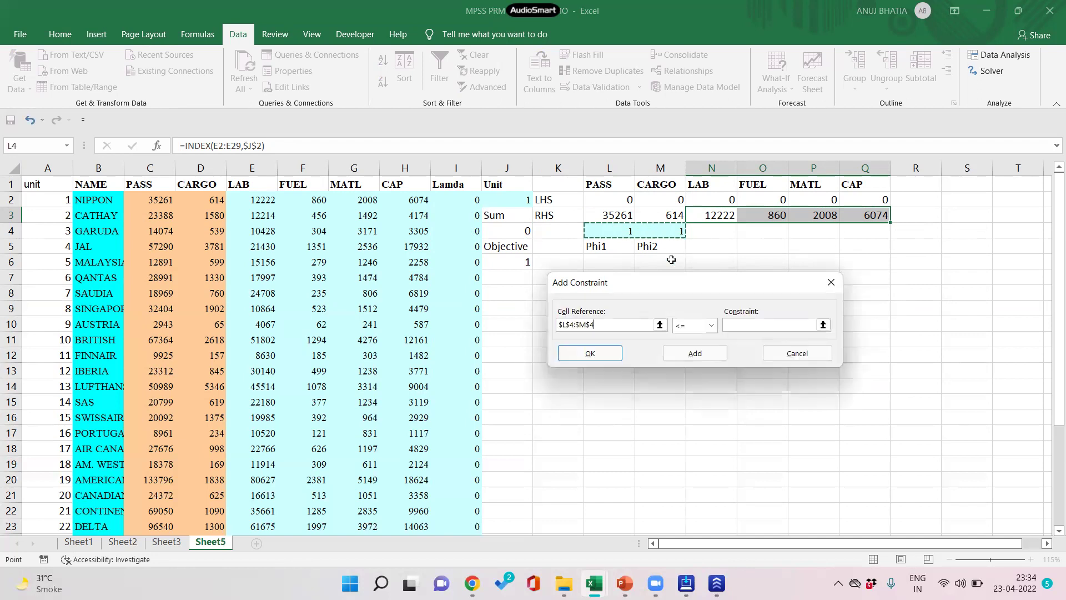
left_click(695, 326)
left_click(695, 358)
left_click(737, 326)
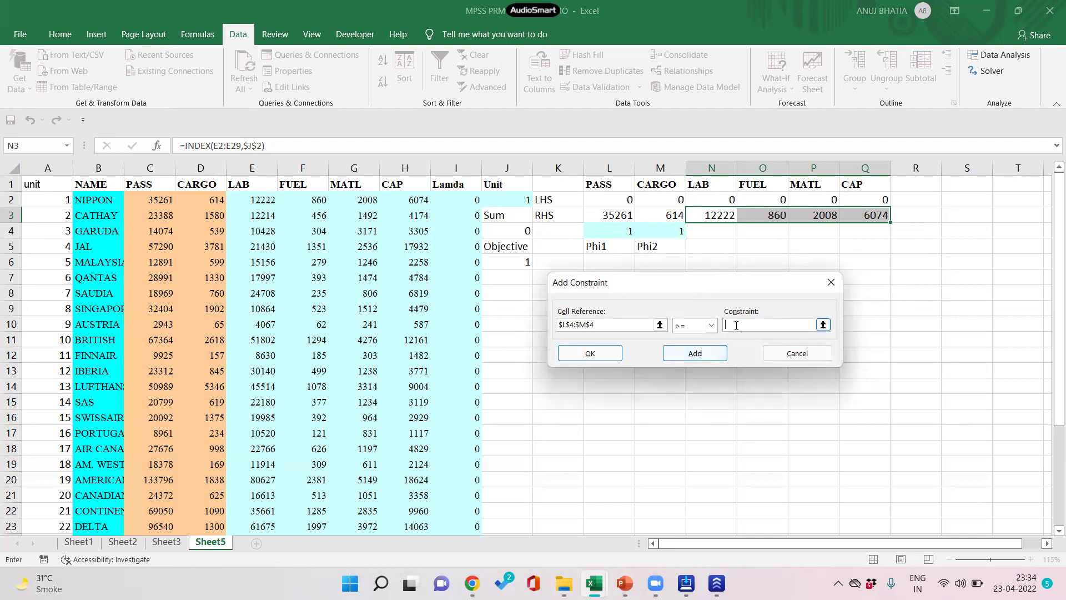
left_click(590, 353)
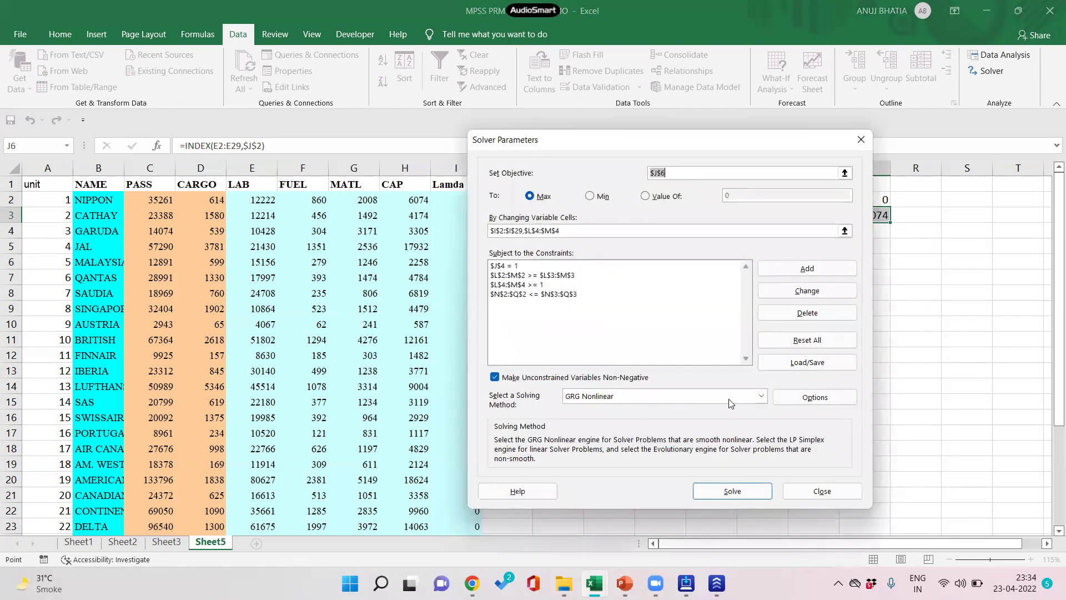
Step: Solve with Simplex LP and keep the result: objective 2.23984, Phi1 1.0036327, Phi2 3.4760534
left_click(760, 396)
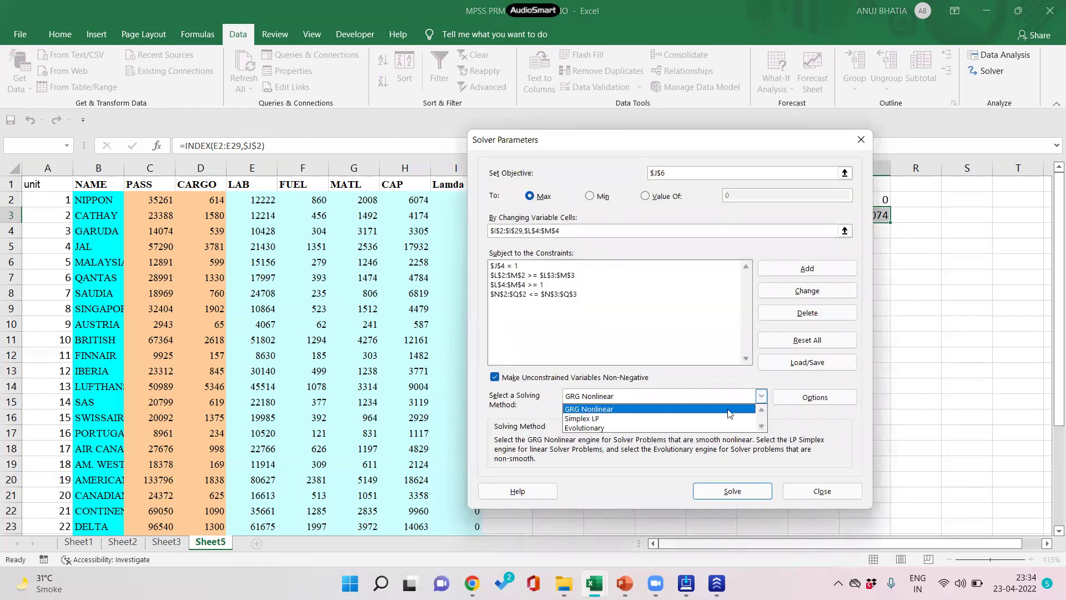
left_click(687, 420)
left_click(731, 492)
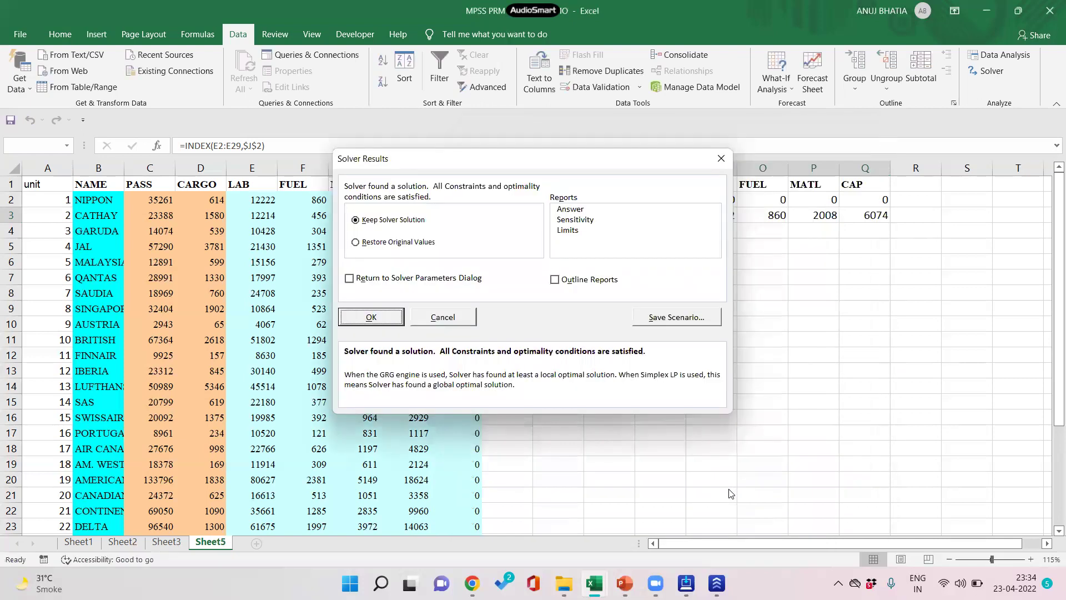
left_click(367, 317)
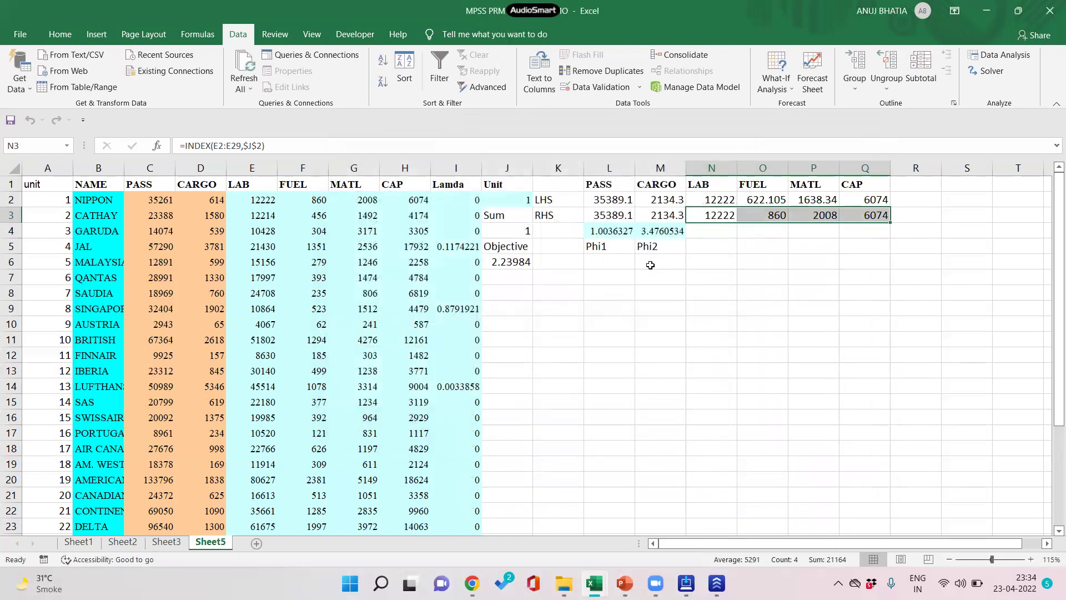
Step: Review the objective in J6 and the phi values in L4 and M4
left_click(507, 264)
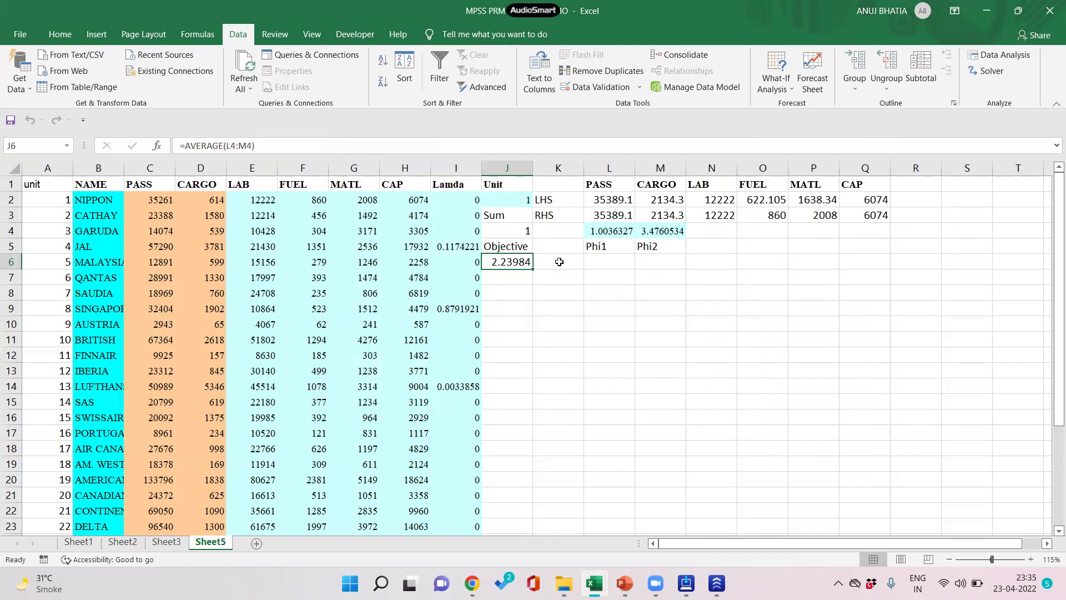
left_click(619, 236)
left_click(647, 233)
left_click(610, 232)
left_click(660, 234)
left_click(615, 233)
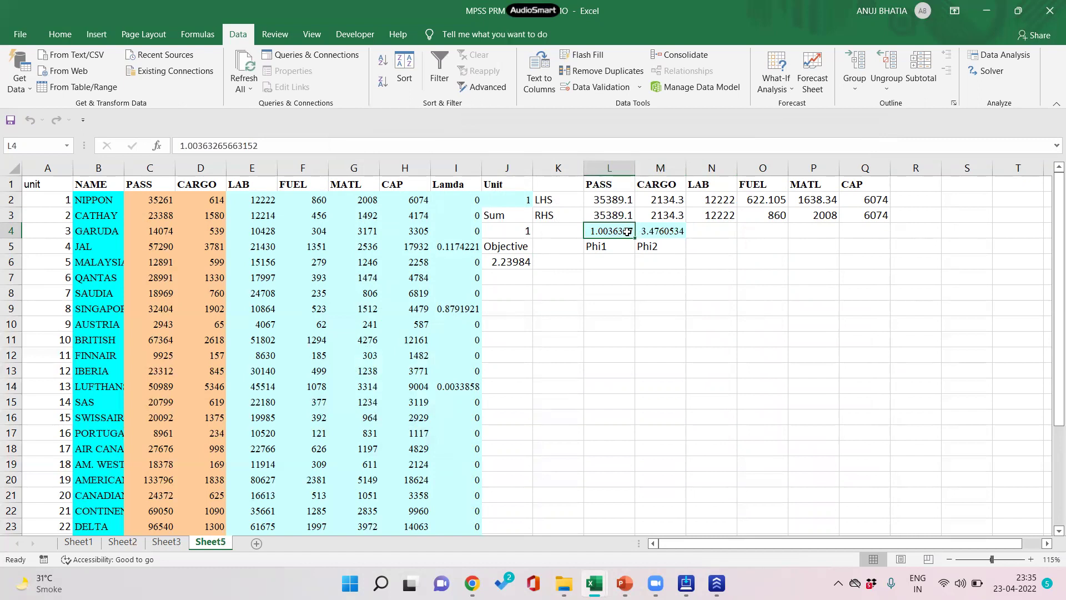
left_click(656, 233)
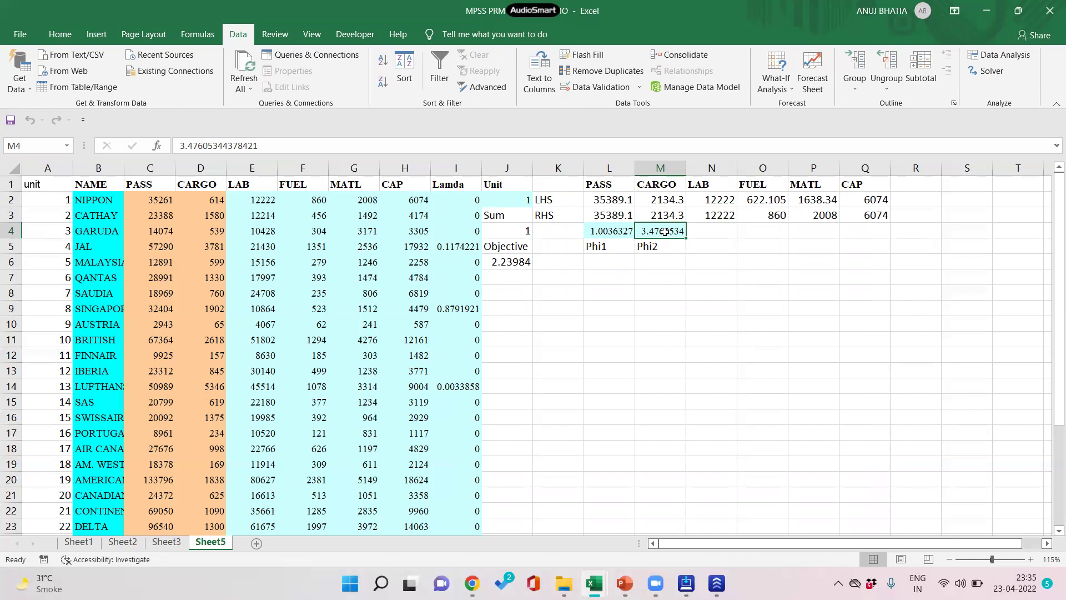
Step: Review the PASS and CARGO LHS/RHS formulas in L2:M3
left_click(615, 200)
left_click(616, 220)
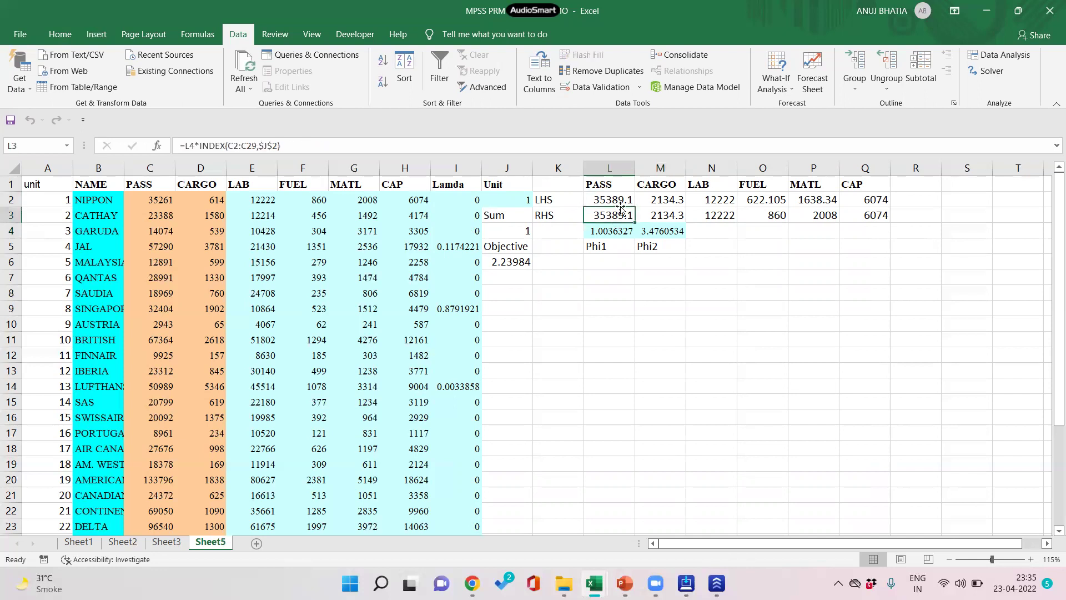
left_click(651, 201)
left_click(651, 216)
left_click(652, 200)
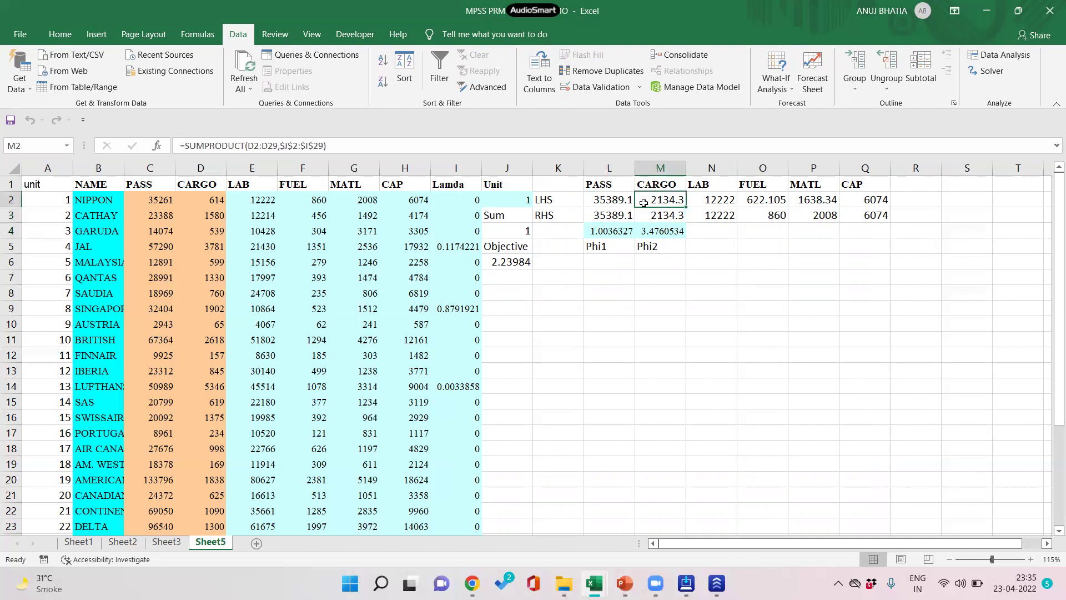
left_click(627, 201)
left_click(645, 201)
left_click(647, 216)
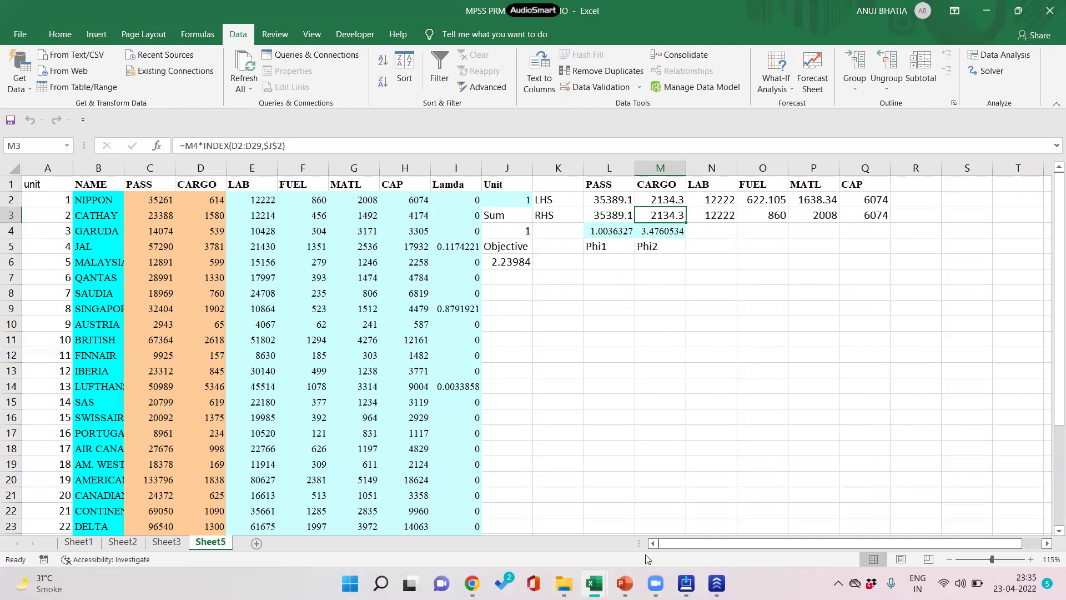
Step: View the input-oriented Russell measure slide, then bring Data Sets_IGL forward
left_click(623, 583)
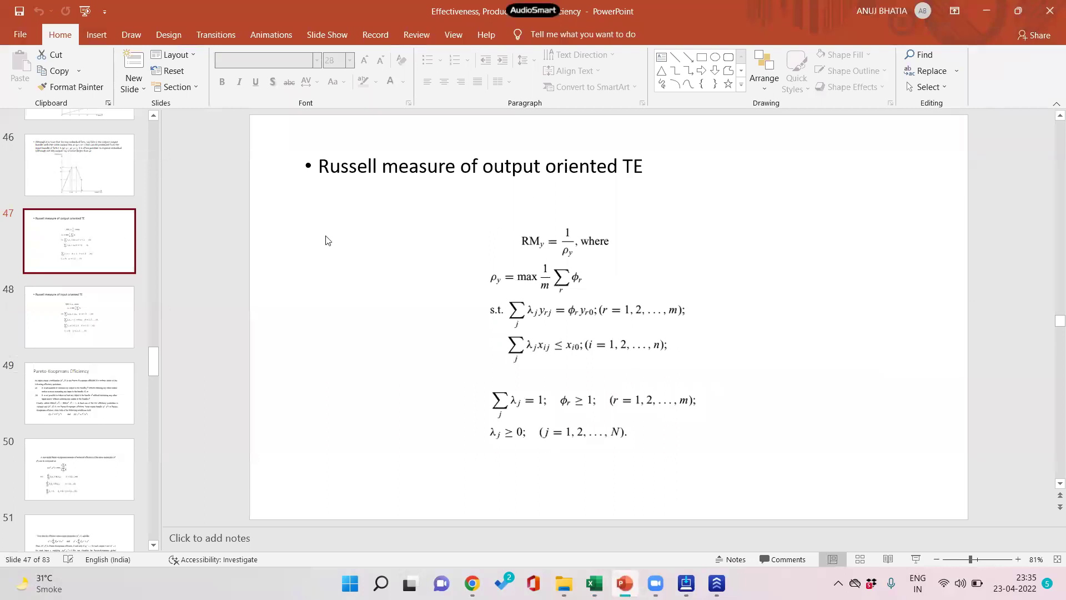
left_click(37, 330)
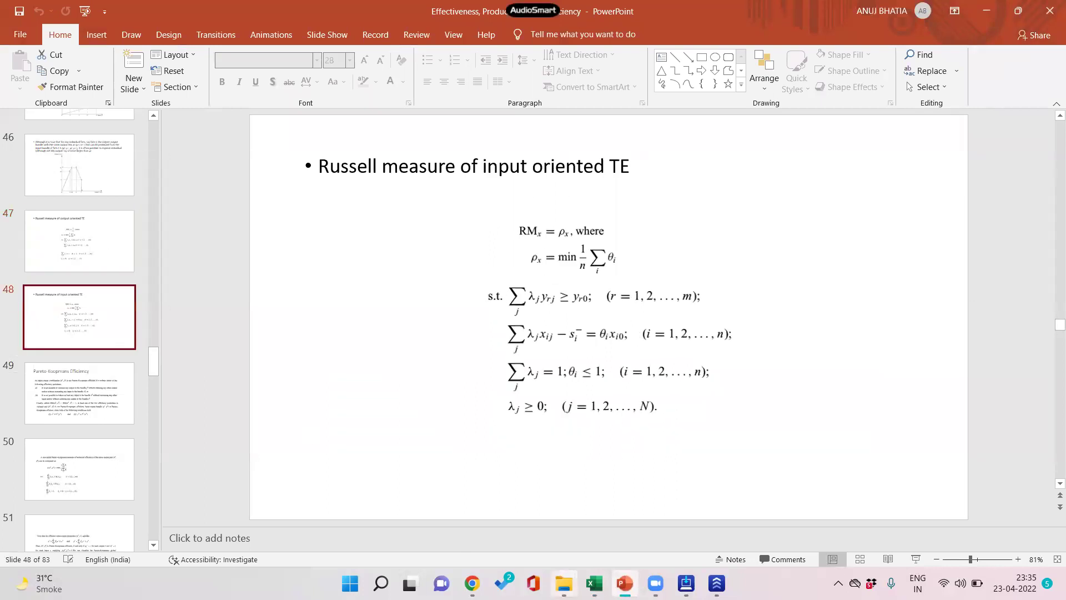
mouse_move(594, 583)
left_click(664, 533)
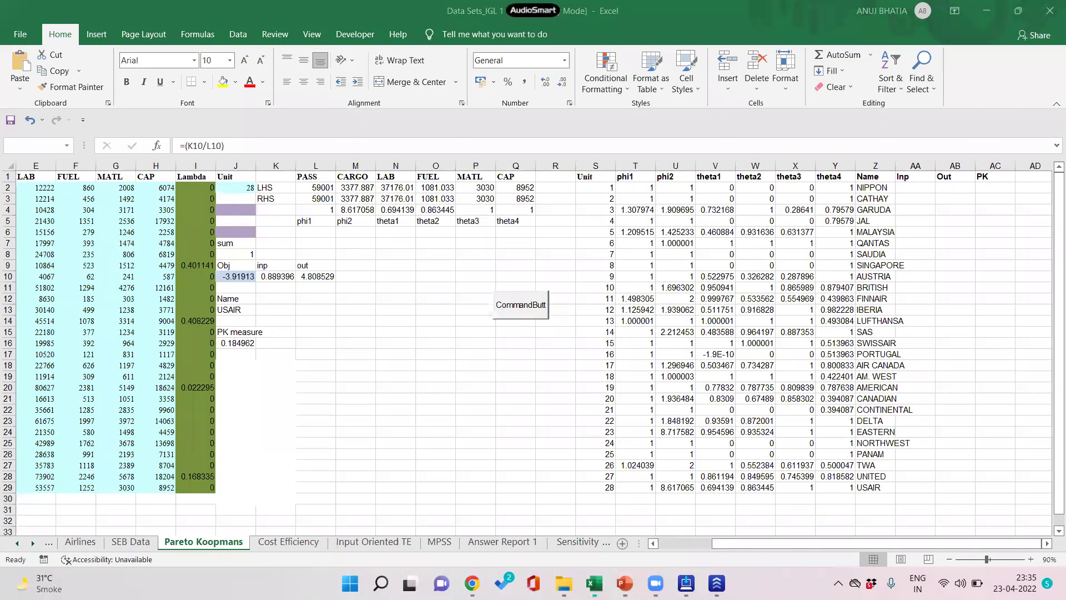
Step: Return to the MPSS PRM workbook, glance at the input-oriented TE slide, and come back
left_click(555, 543)
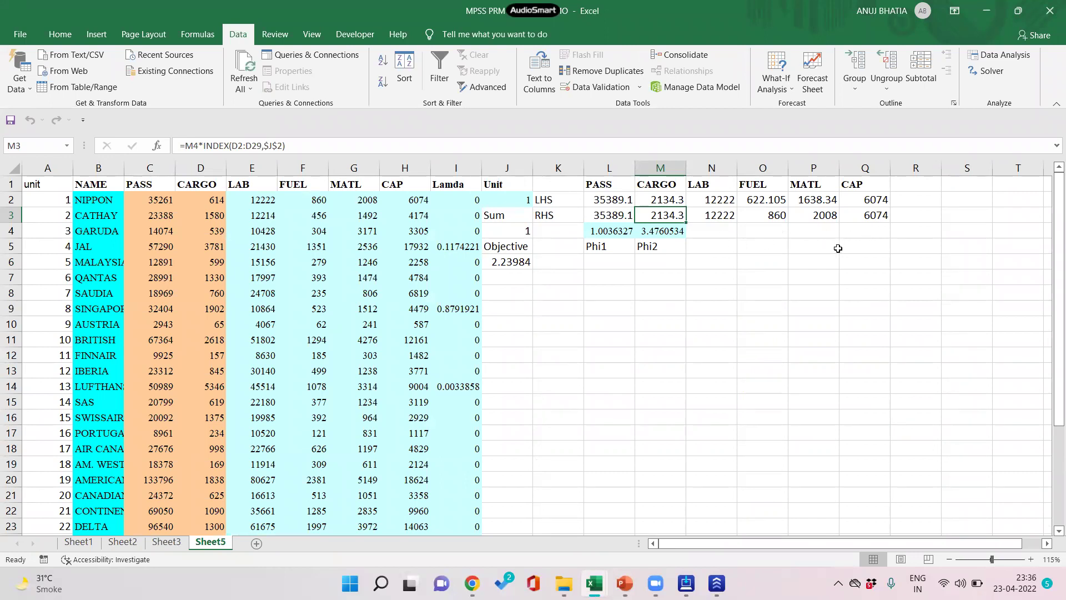
left_click(625, 582)
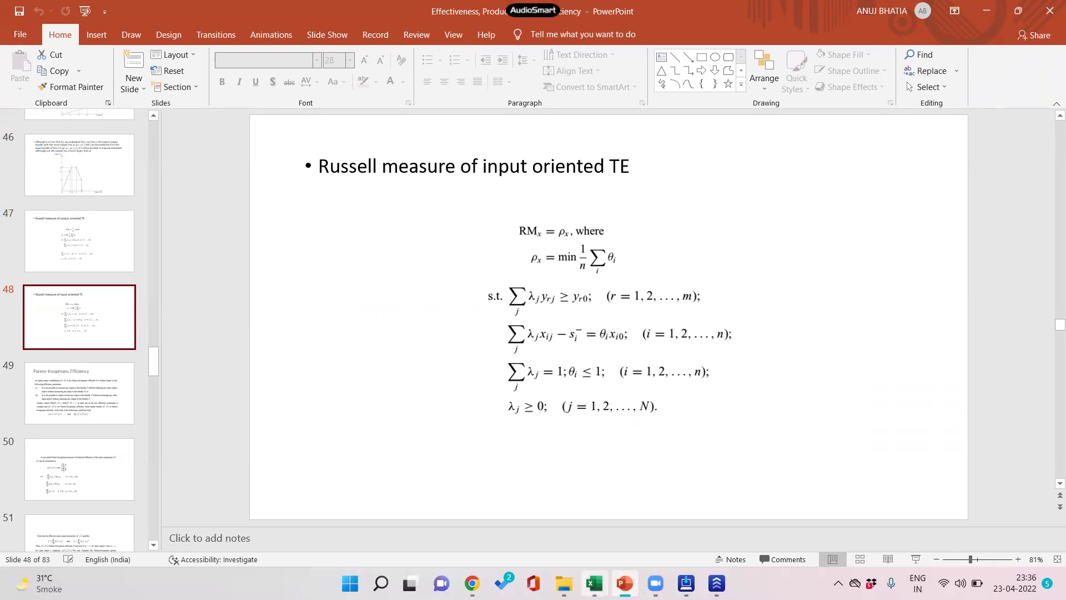
mouse_move(594, 583)
left_click(567, 525)
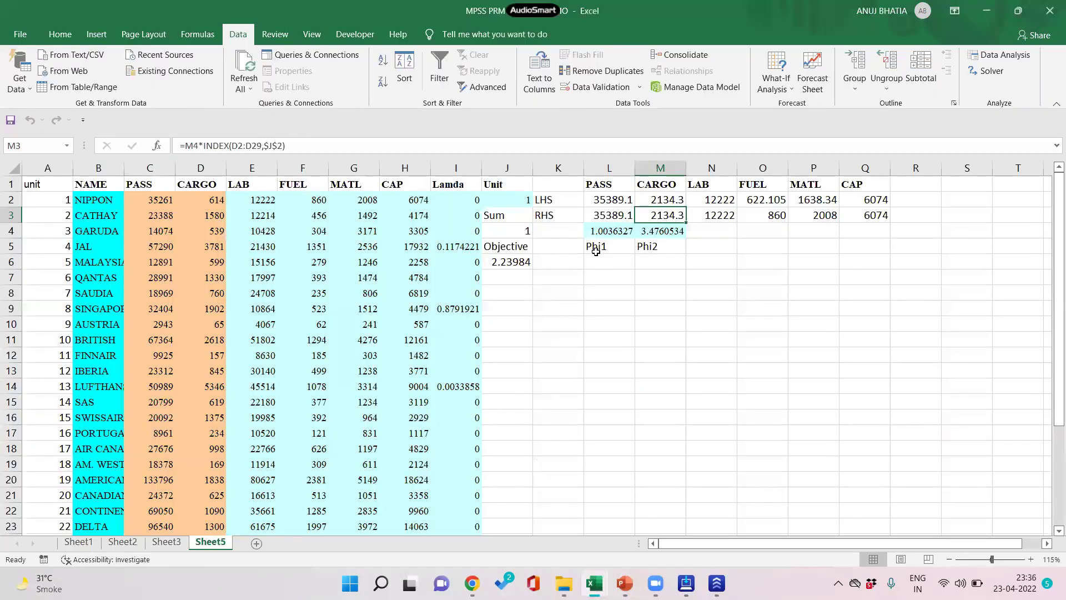